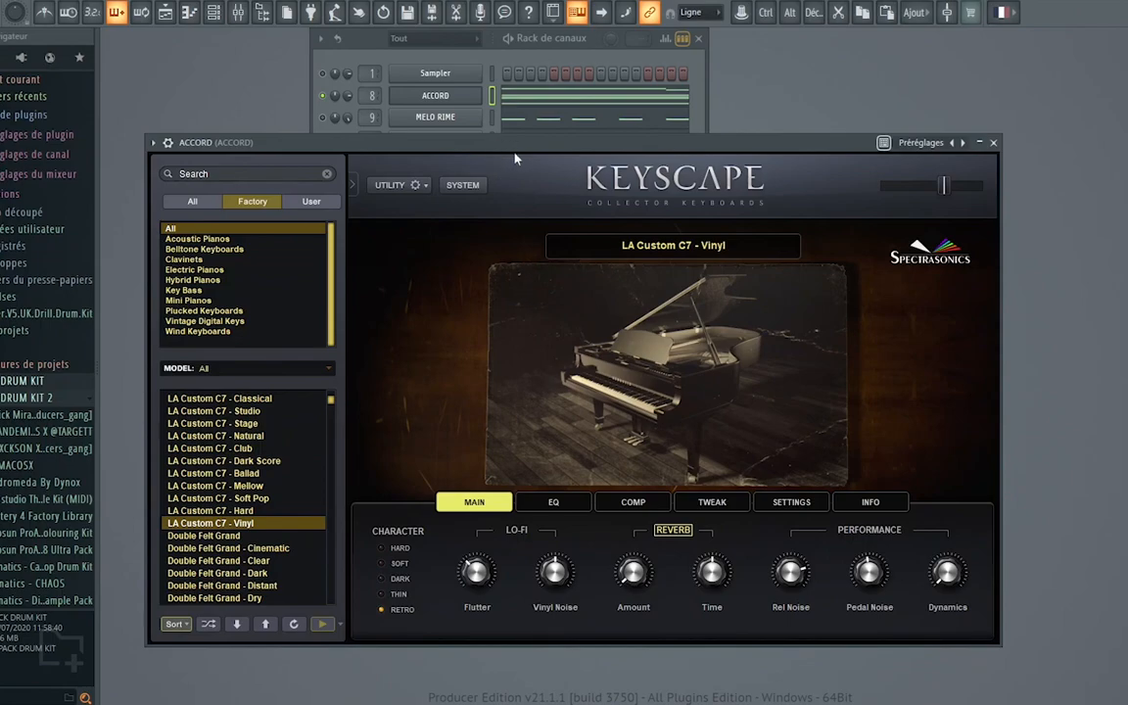
# Step: Draw one-bar F#4, A4 and C#5 notes in bar 1 of the Sampler channel's piano roll
pyautogui.moveTo(511, 157); pyautogui.dragTo(525, 166)
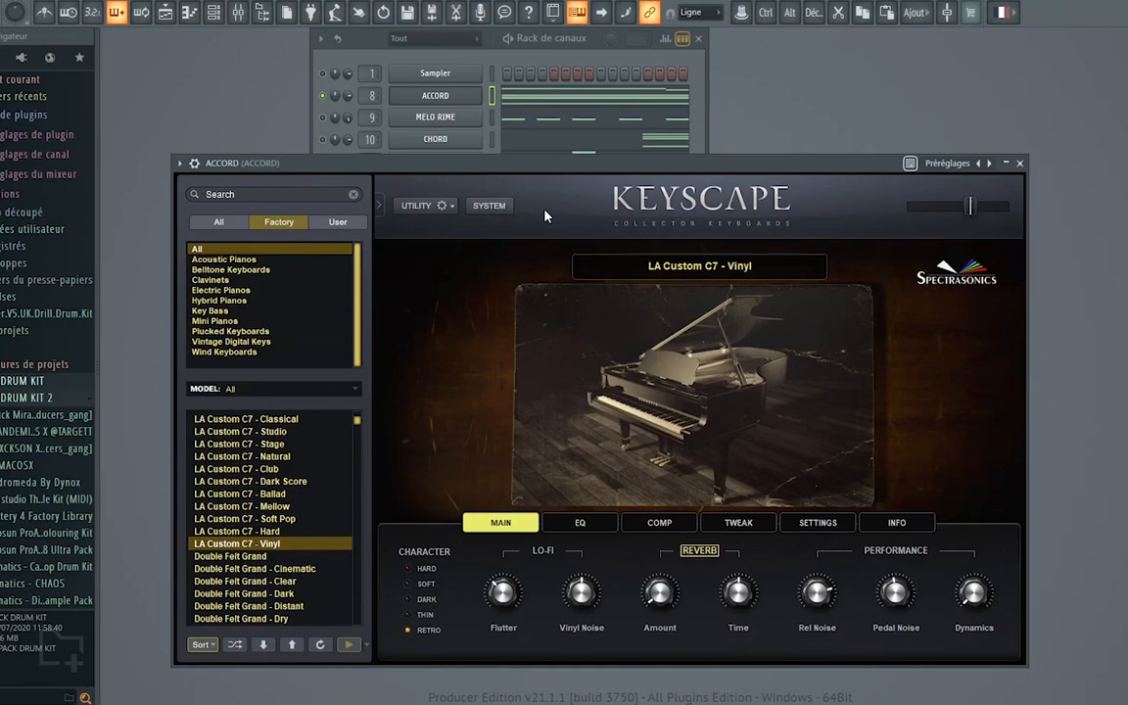
pyautogui.rightClick(453, 78)
pyautogui.click(499, 73)
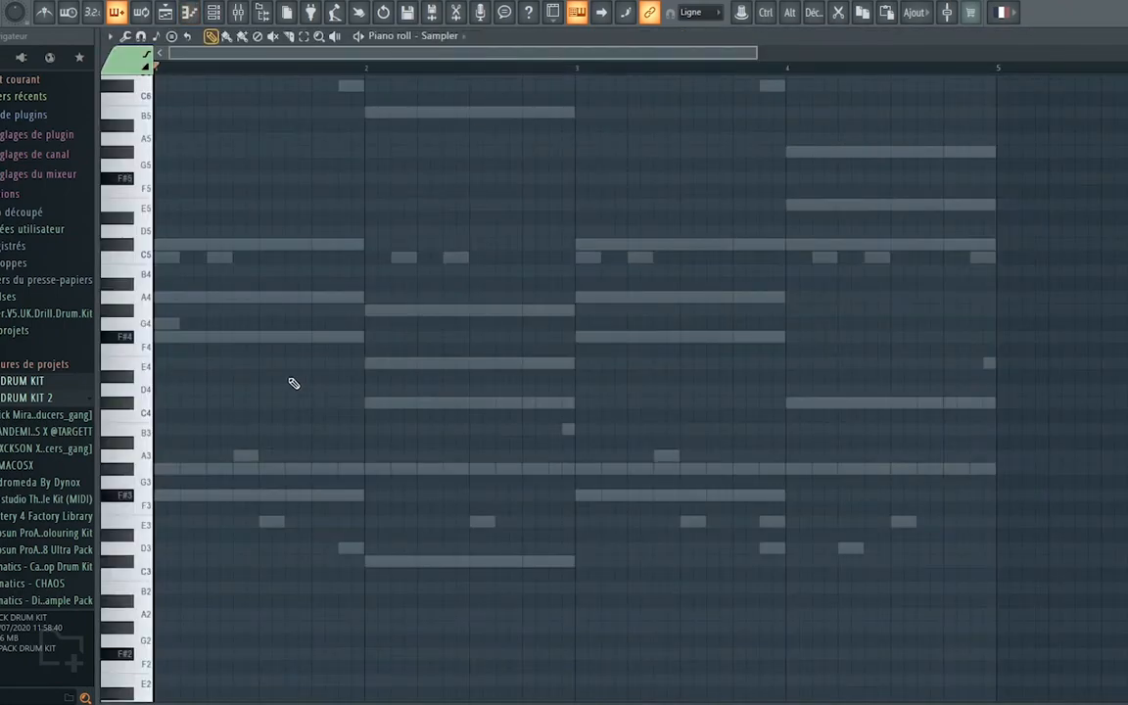
pyautogui.moveTo(251, 338); pyautogui.dragTo(122, 340)
pyautogui.moveTo(207, 297); pyautogui.dragTo(122, 298)
pyautogui.moveTo(186, 243); pyautogui.dragTo(124, 244)
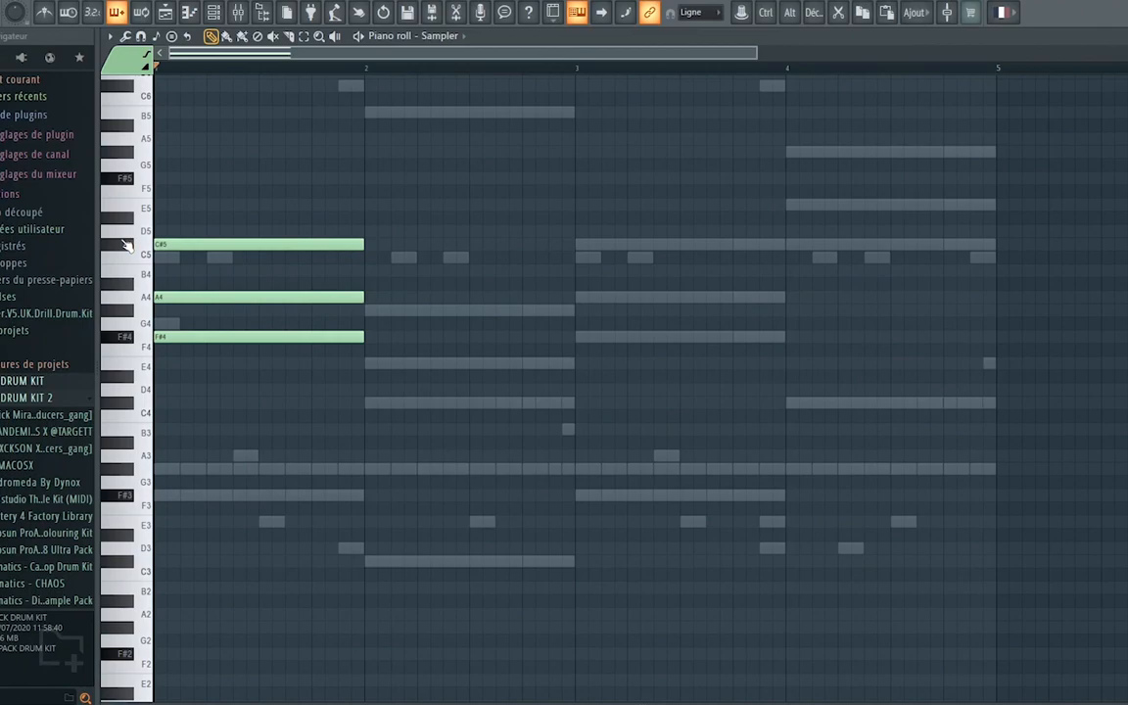
# Step: Copy the bar 1 chord into bar 2 and transpose the copy down five semitones to C#4, E4 and G#4
pyautogui.moveTo(452, 215); pyautogui.dragTo(419, 329)
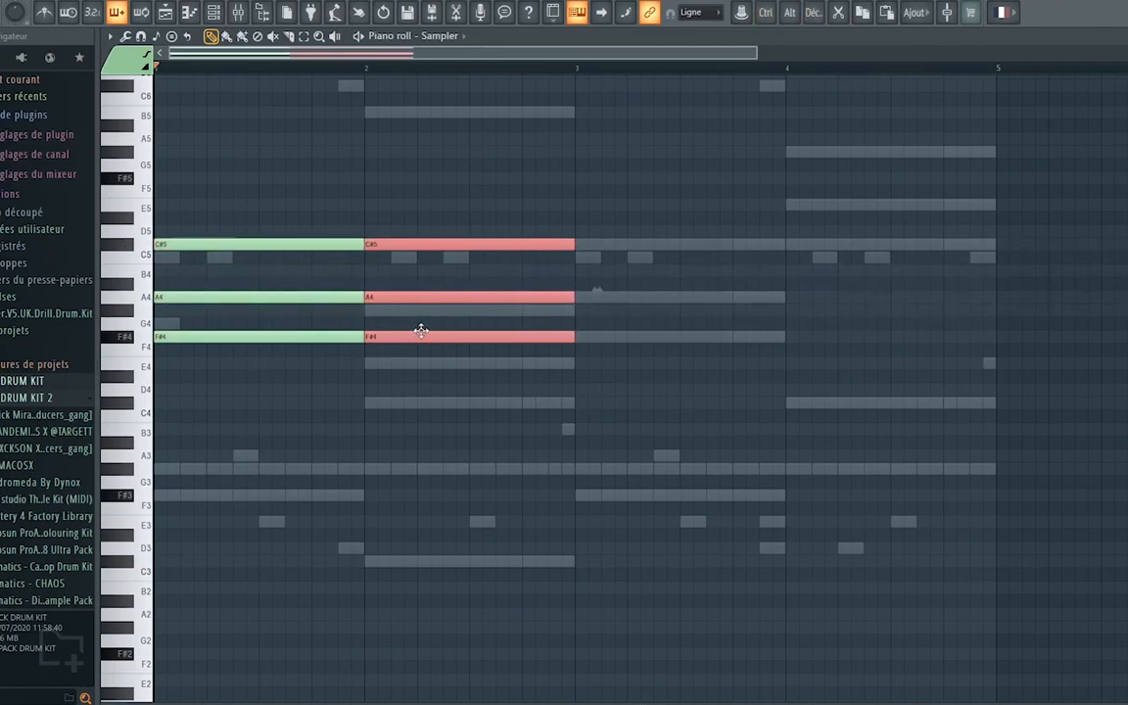
pyautogui.press('shift')
pyautogui.hotkey('shift', 'Down')
pyautogui.hotkey('shift', 'Down')
pyautogui.hotkey('shift', 'Down')
pyautogui.hotkey('shift', 'Down')
pyautogui.hotkey('shift', 'Down')
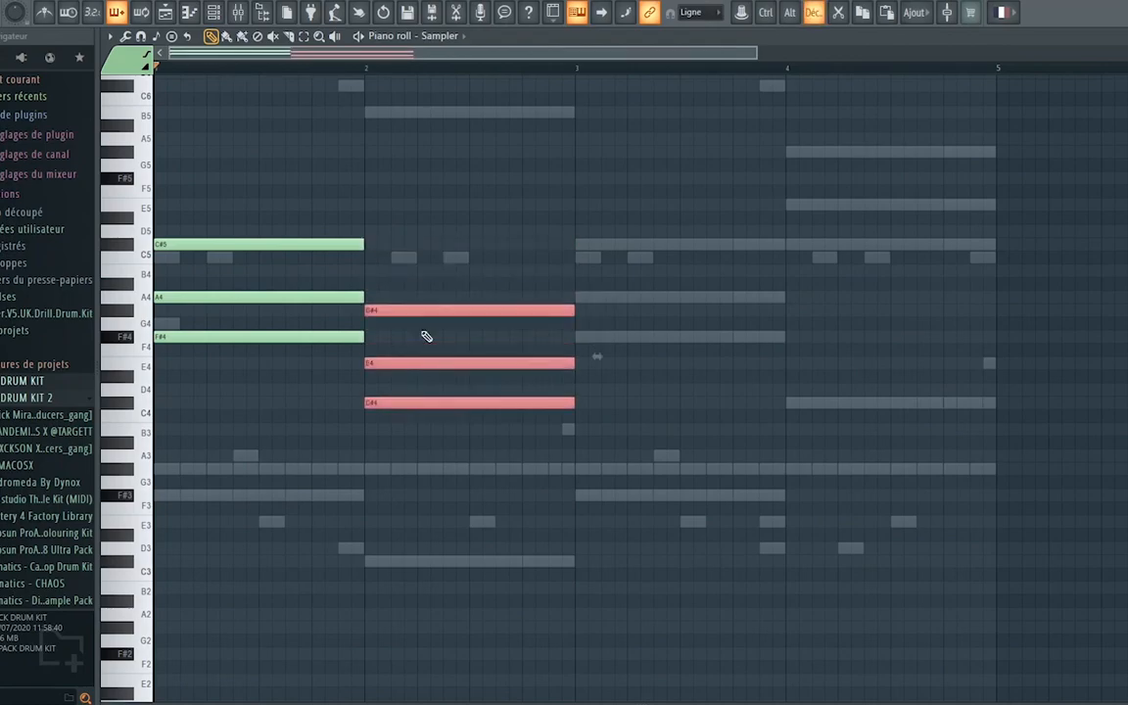
pyautogui.click(497, 253)
pyautogui.rightClick(514, 261)
# Step: Duplicate the chords of bars 1 and 2 into bars 3 and 4
pyautogui.moveTo(720, 203); pyautogui.dragTo(294, 421)
pyautogui.moveTo(226, 338); pyautogui.dragTo(643, 328)
pyautogui.click(911, 456)
pyautogui.rightClick(921, 455)
# Step: Transpose the bar 4 chord up one octave
pyautogui.moveTo(966, 460); pyautogui.dragTo(876, 307)
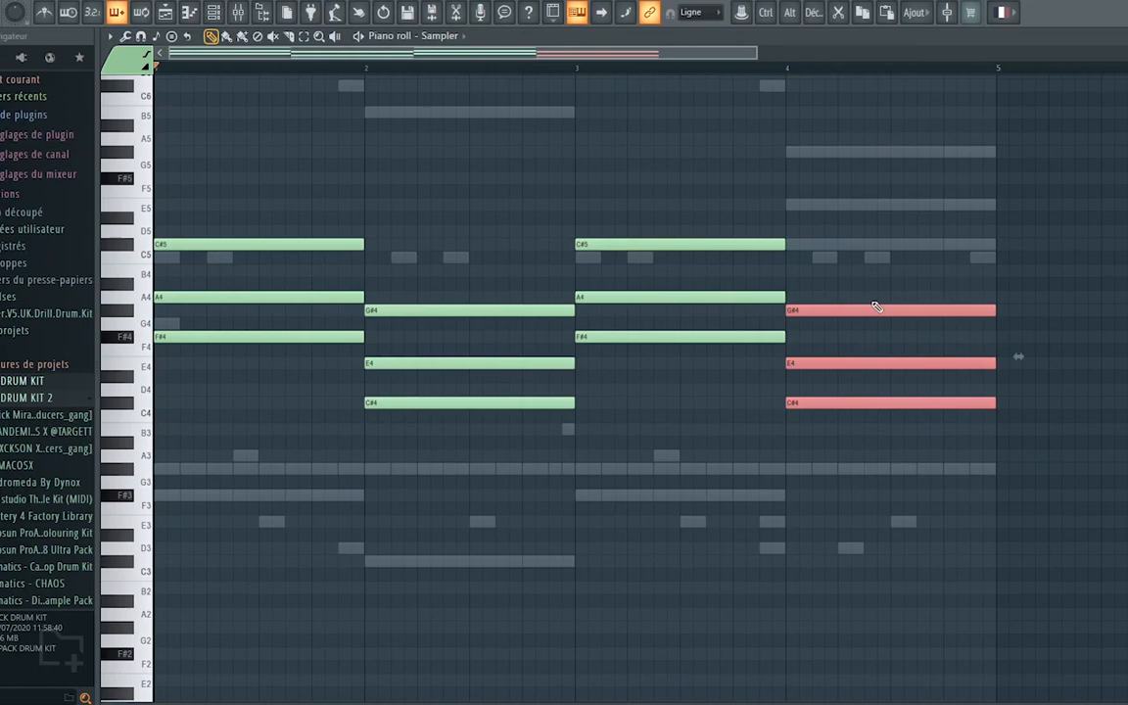
pyautogui.press('ctrl')
pyautogui.hotkey('ctrl', 'Up')
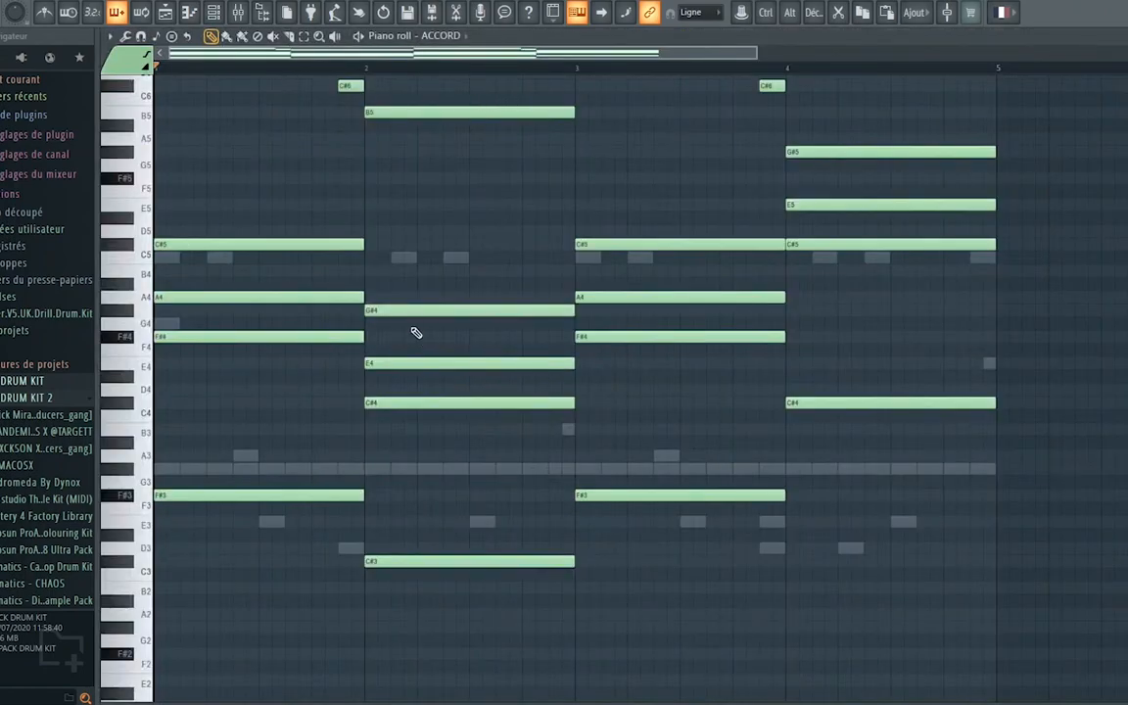
# Step: Play back the ACCORD channel's chord progression in the piano roll and close it
pyautogui.scroll(5, 415, 333)
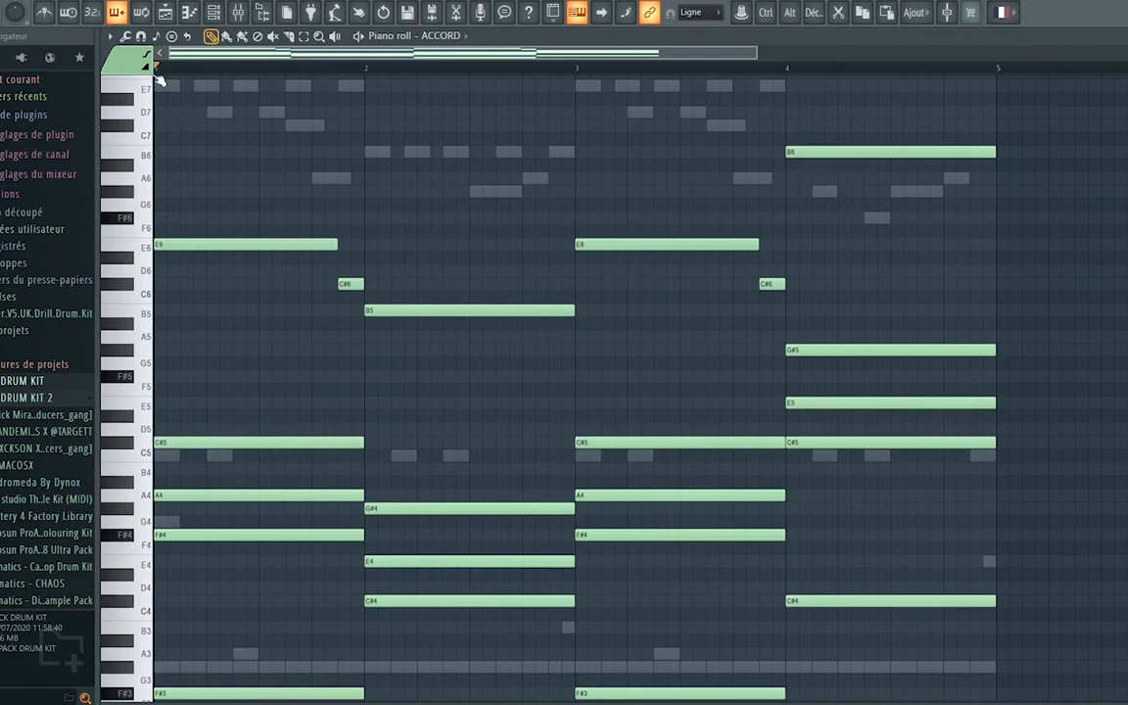
pyautogui.press('space')
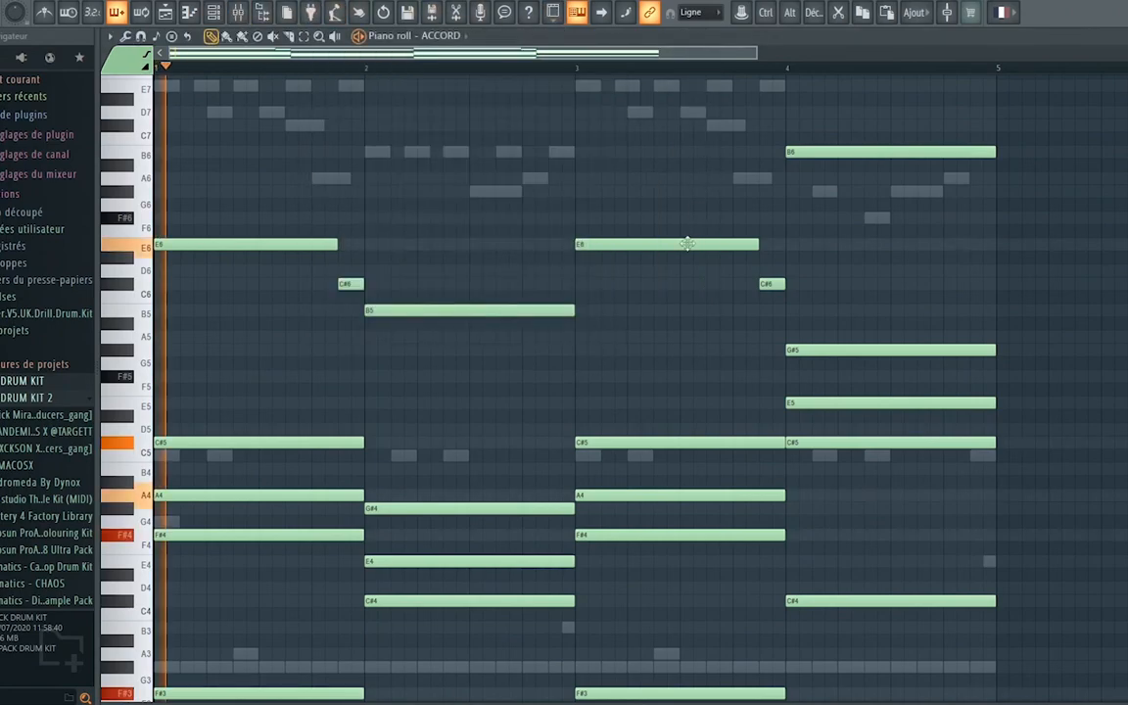
pyautogui.scroll(-3, 686, 279)
pyautogui.scroll(3, 688, 280)
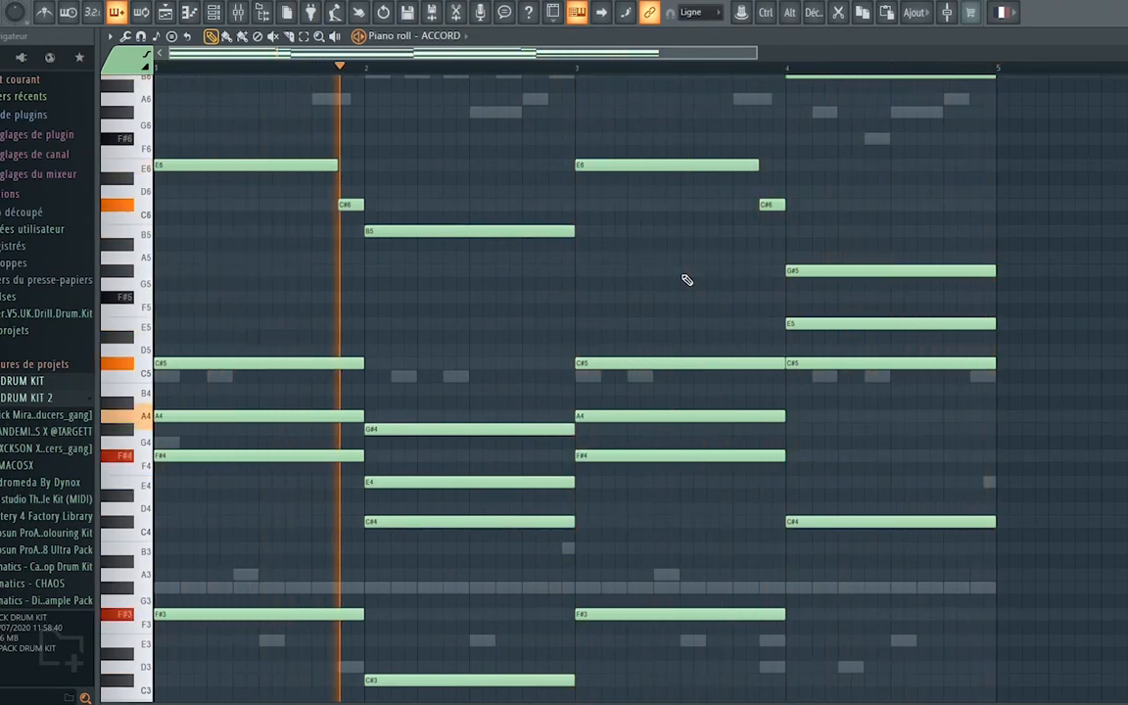
pyautogui.press('space')
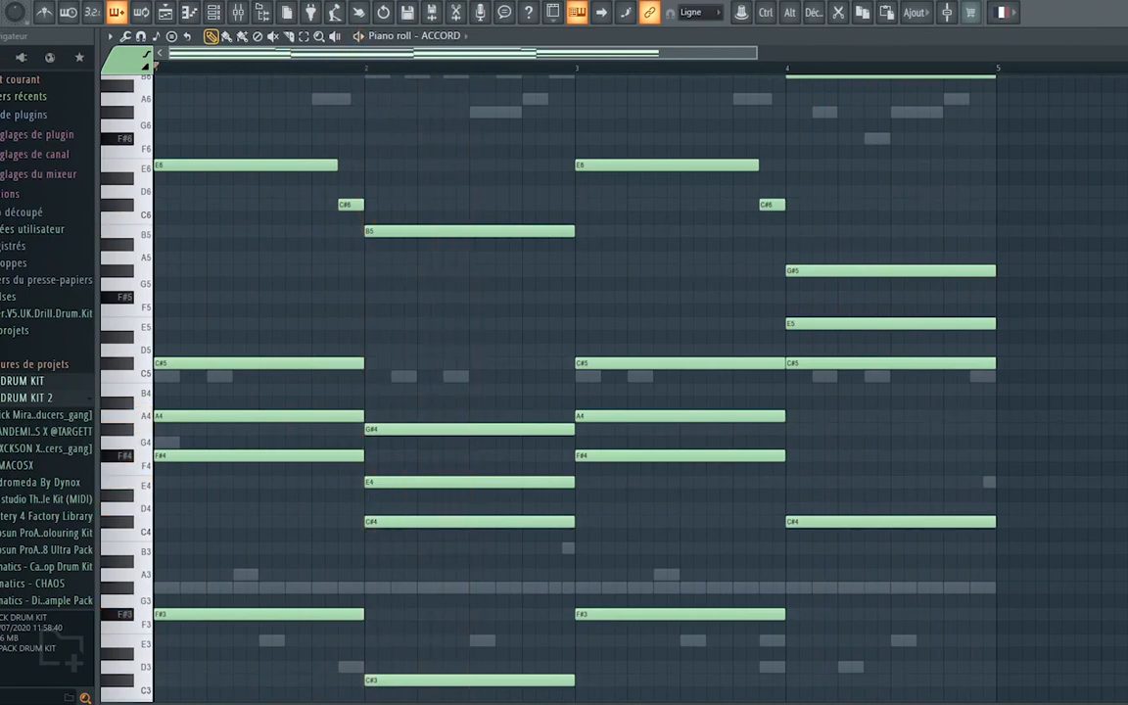
pyautogui.click(1124, 36)
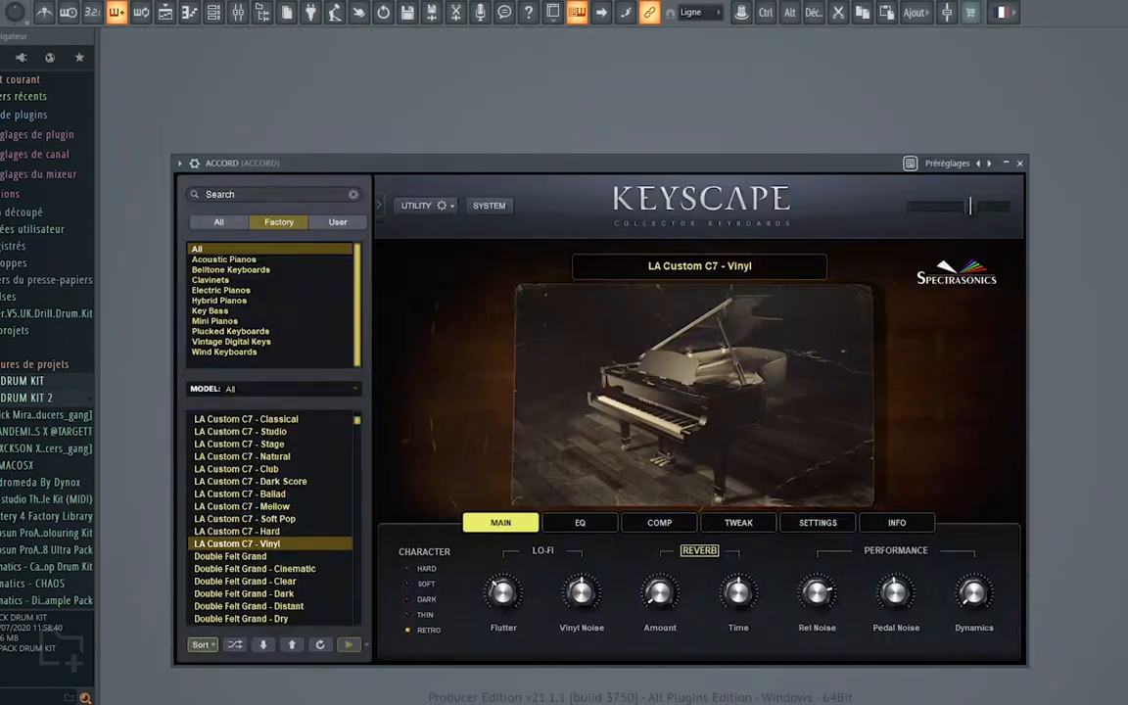
# Step: Solo the MELO RIME channel, play its piano roll notes and examine their velocities
pyautogui.click(191, 13)
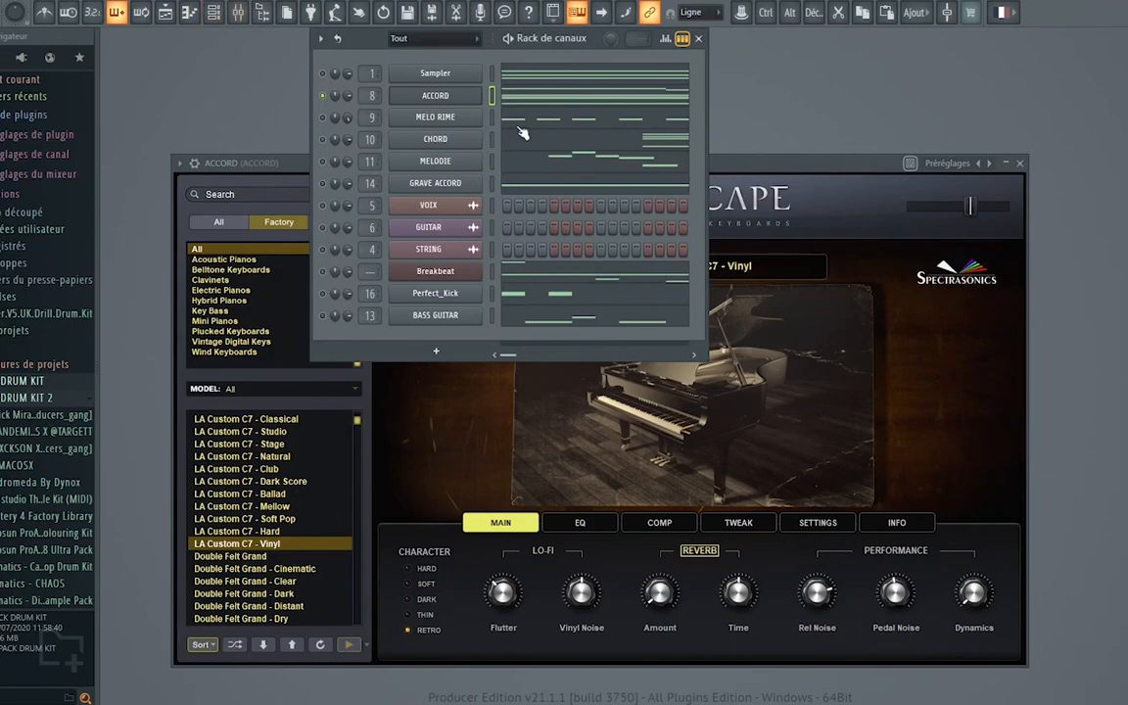
pyautogui.rightClick(327, 124)
pyautogui.click(362, 137)
pyautogui.scroll(10, 461, 284)
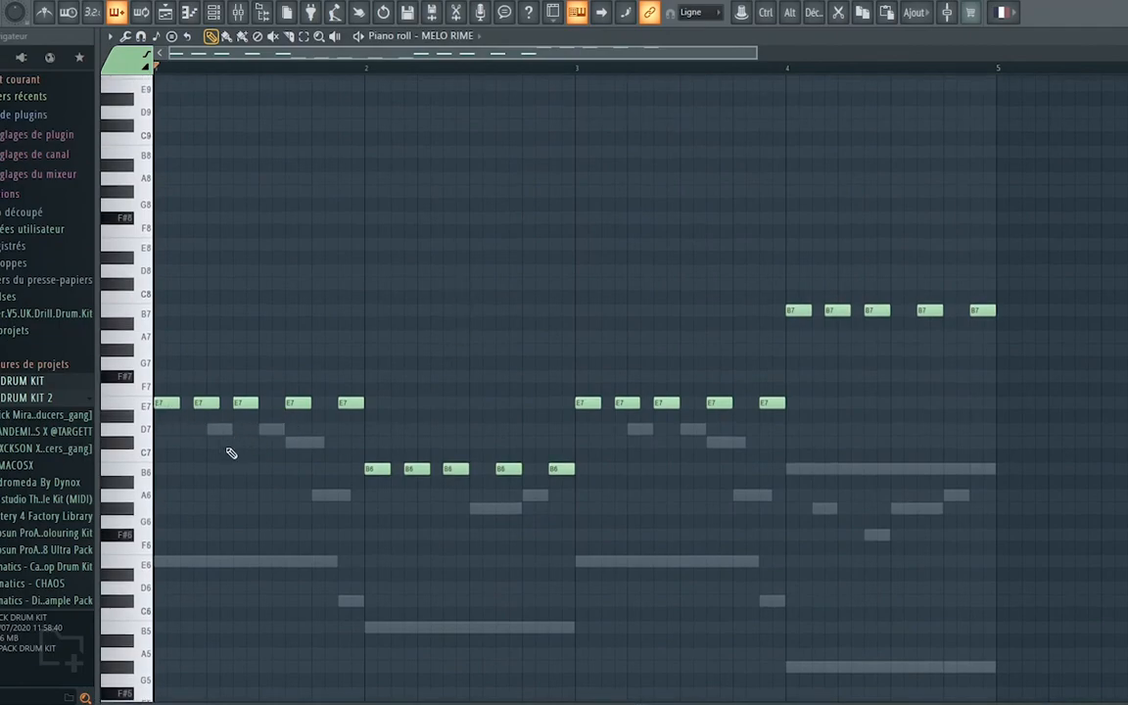
pyautogui.scroll(-4, 259, 490)
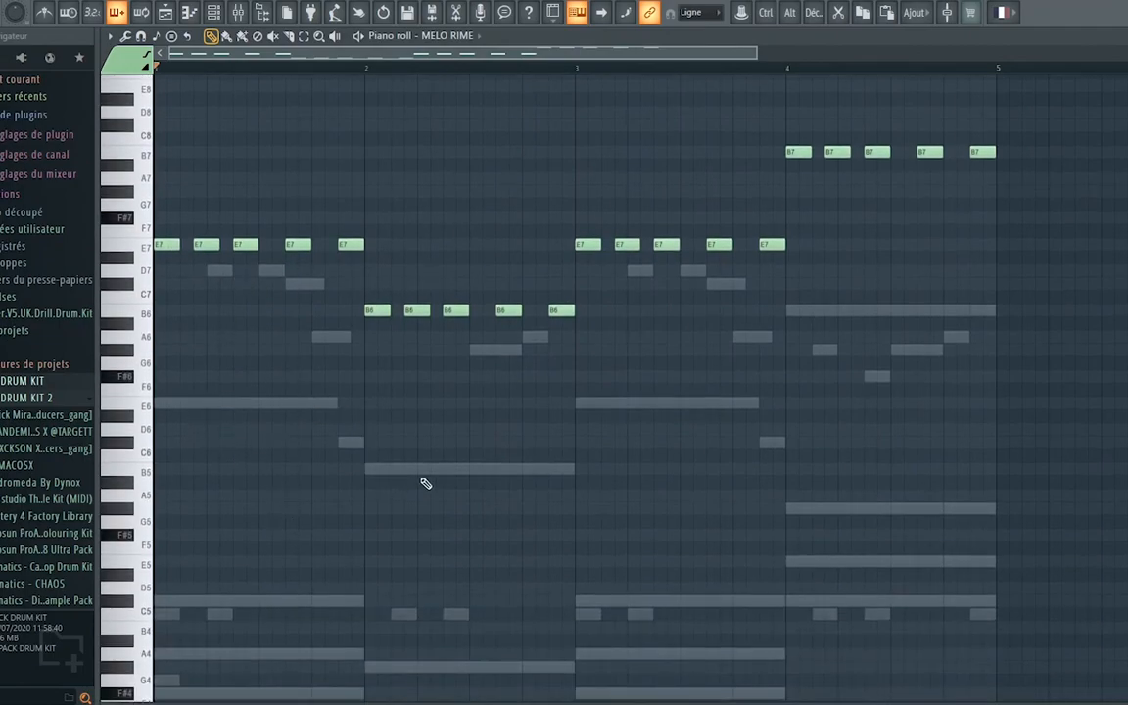
pyautogui.scroll(3, 474, 425)
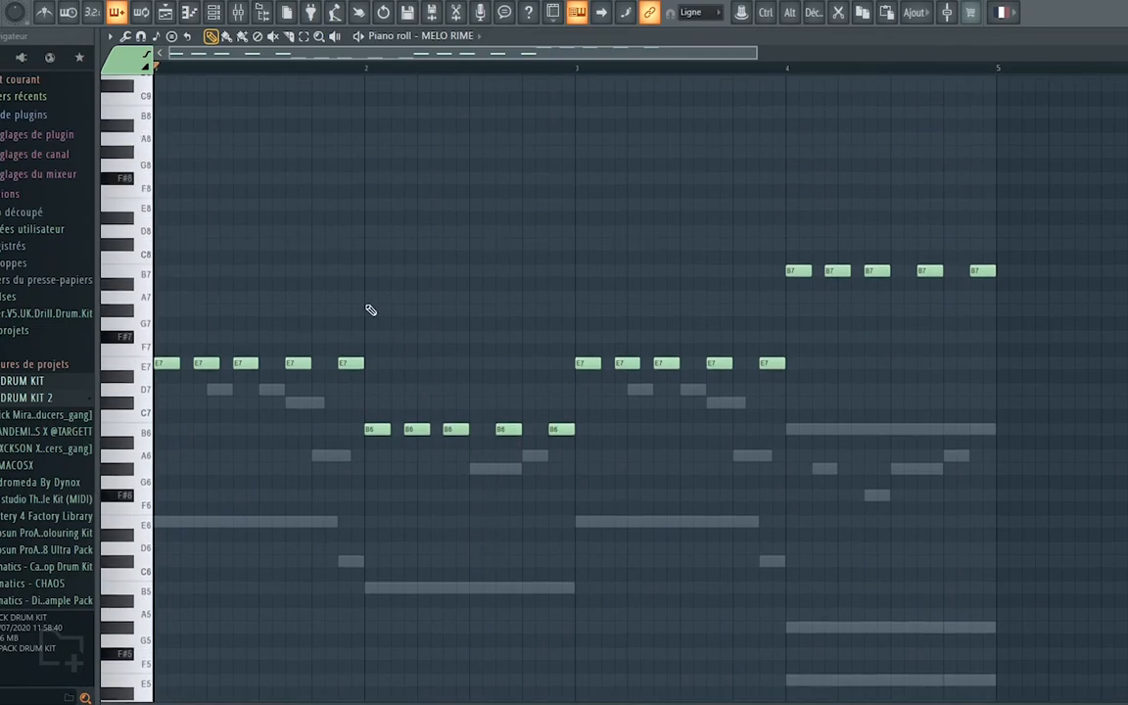
pyautogui.press('space')
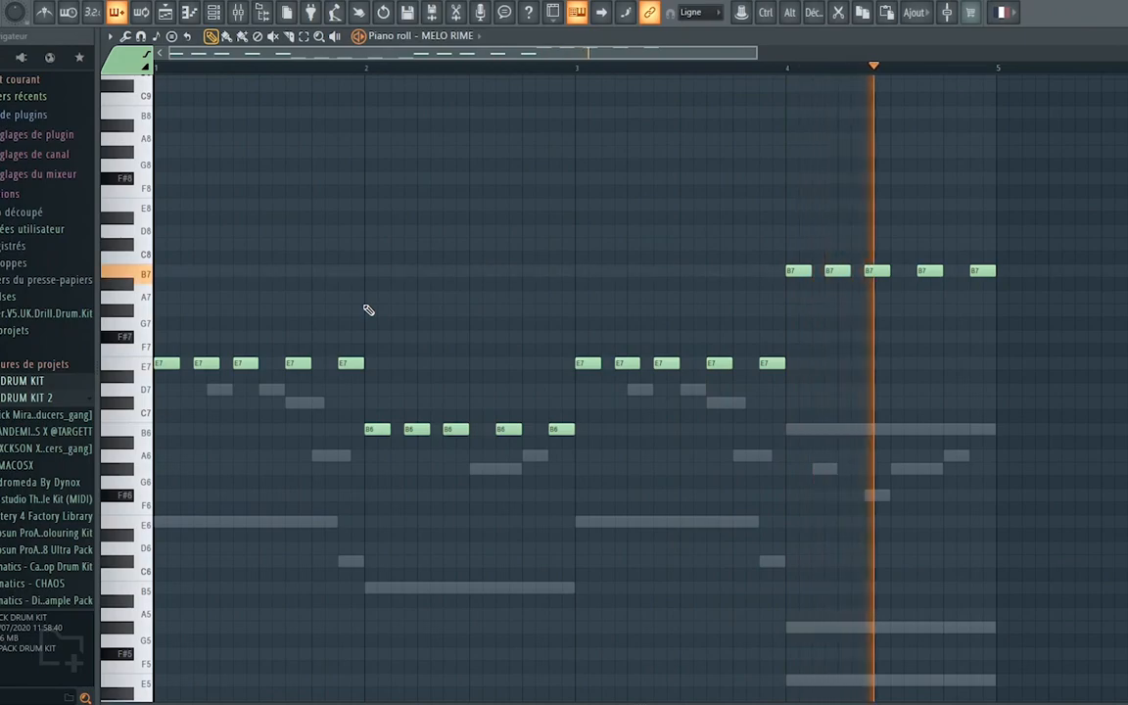
pyautogui.press('space')
pyautogui.moveTo(541, 700); pyautogui.dragTo(554, 406)
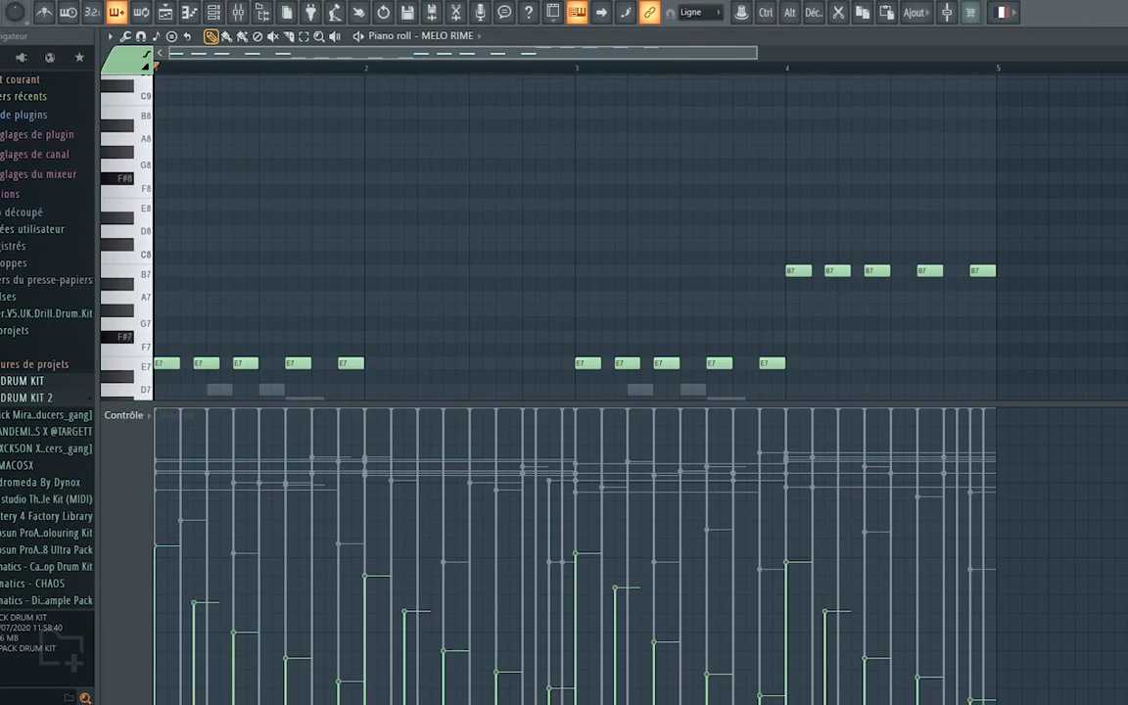
pyautogui.click(1127, 36)
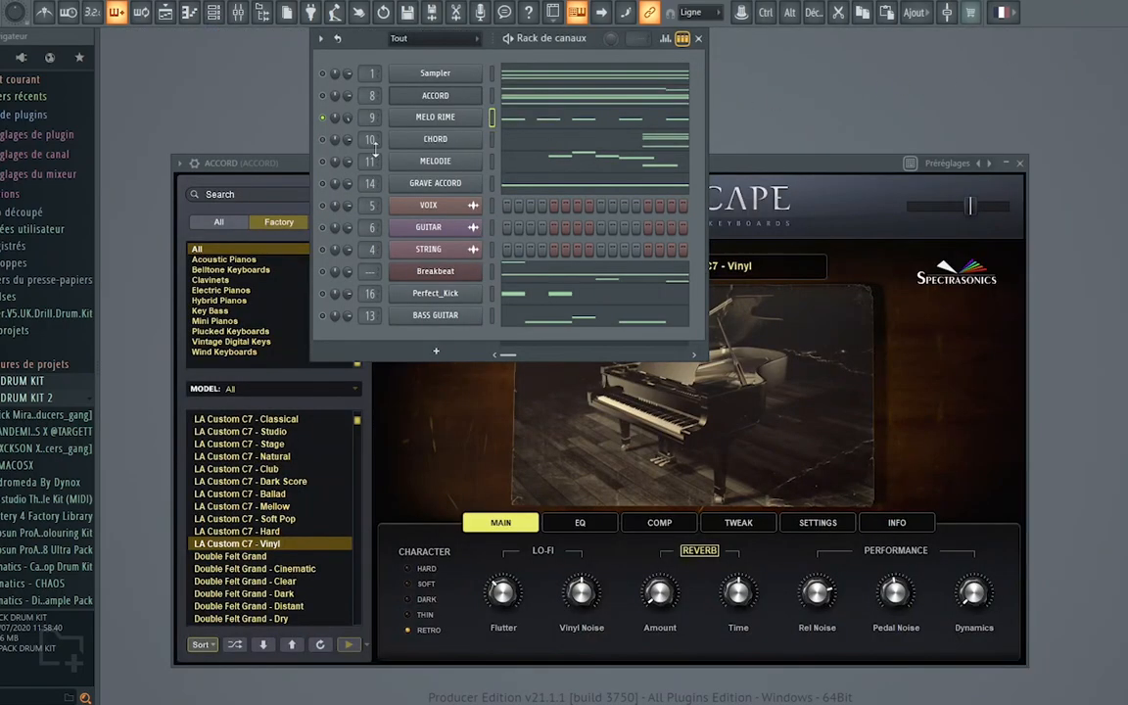
# Step: Solo the CHORD channel, shrink the velocity lane and play back its short chord notes in the piano roll
pyautogui.rightClick(323, 140)
pyautogui.click(338, 151)
pyautogui.click(575, 139)
pyautogui.scroll(-1, 504, 318)
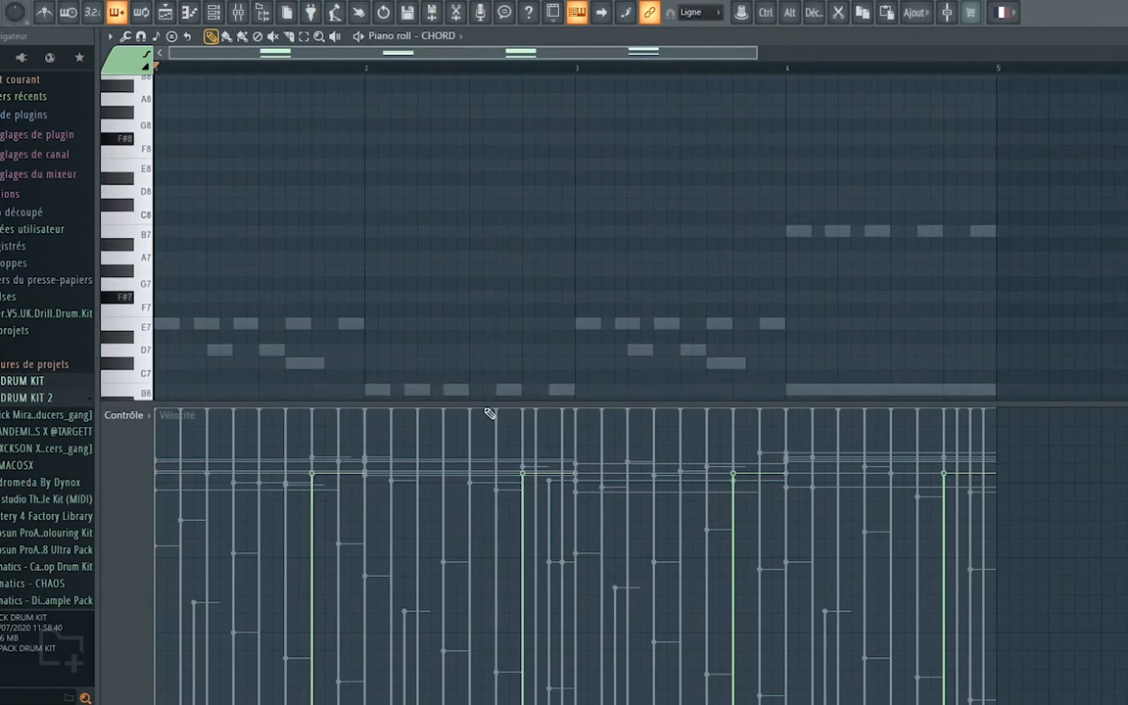
pyautogui.moveTo(484, 403); pyautogui.dragTo(480, 676)
pyautogui.scroll(-5, 490, 474)
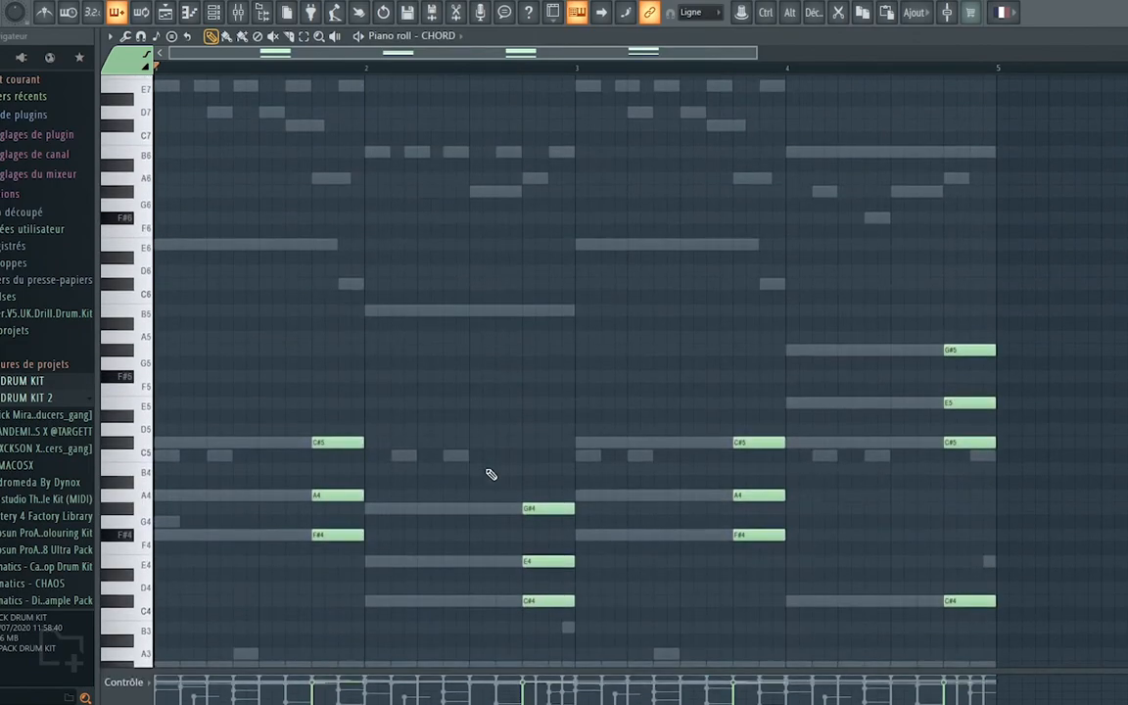
pyautogui.scroll(-2, 490, 474)
pyautogui.press('space')
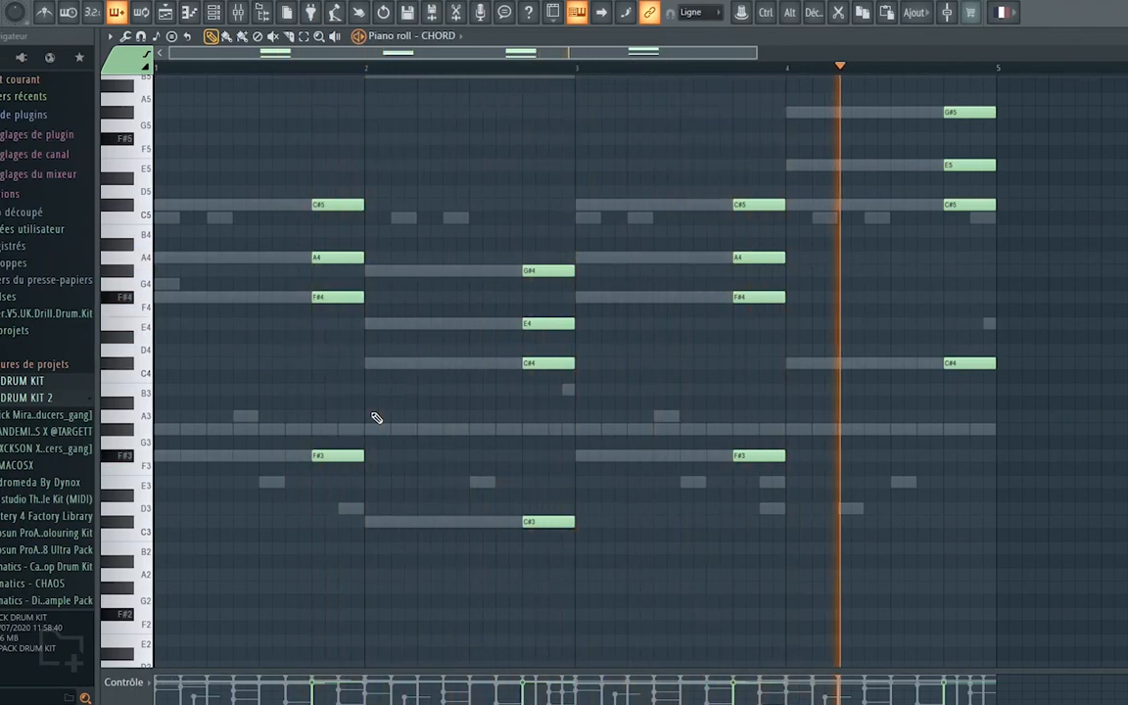
pyautogui.press('space')
pyautogui.click(1126, 37)
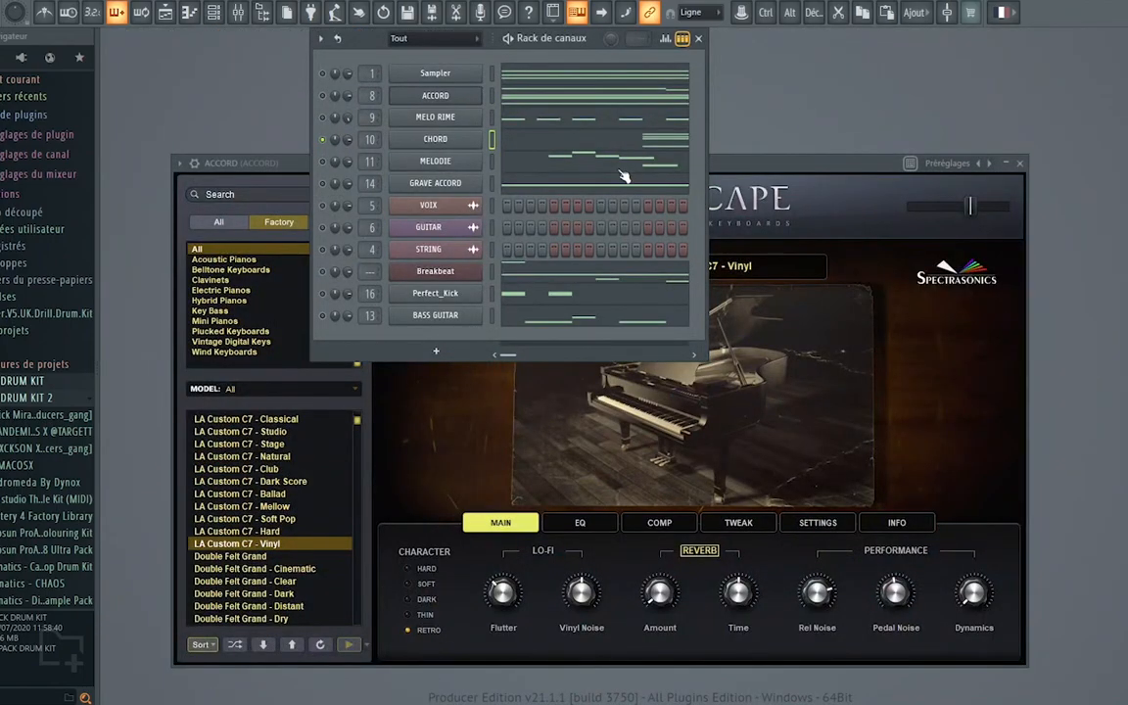
# Step: Solo the MELODIE channel and play back its melody in the piano roll
pyautogui.rightClick(322, 164)
pyautogui.click(337, 173)
pyautogui.click(554, 163)
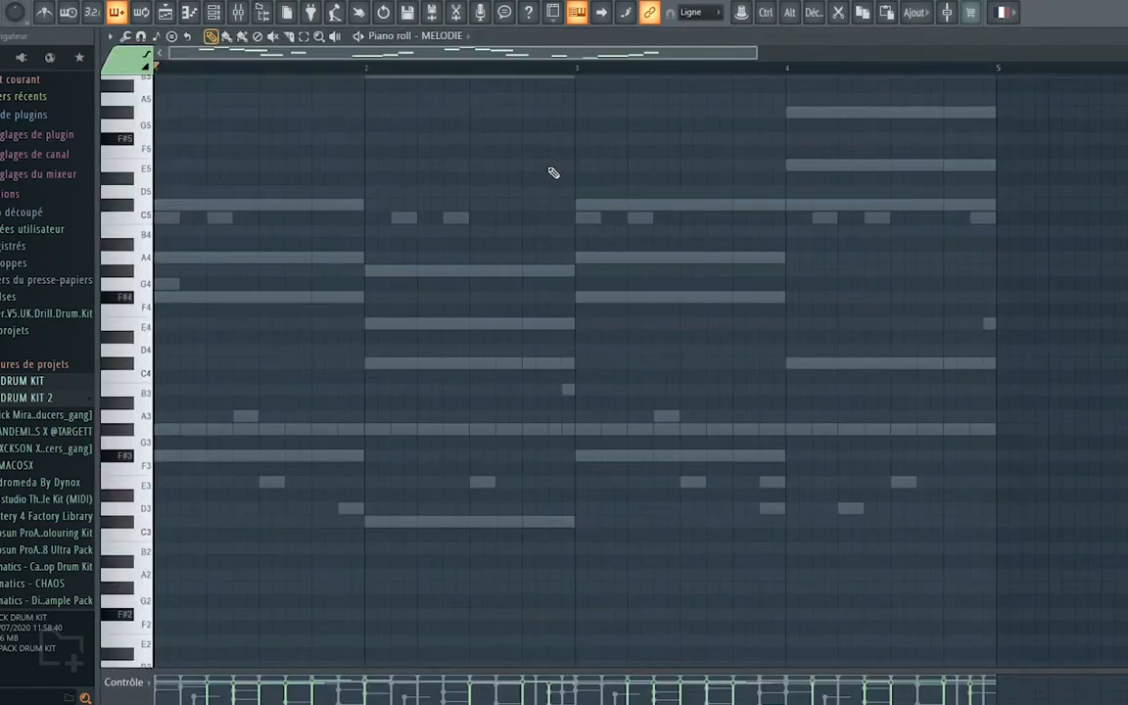
pyautogui.scroll(10, 480, 365)
pyautogui.press('space')
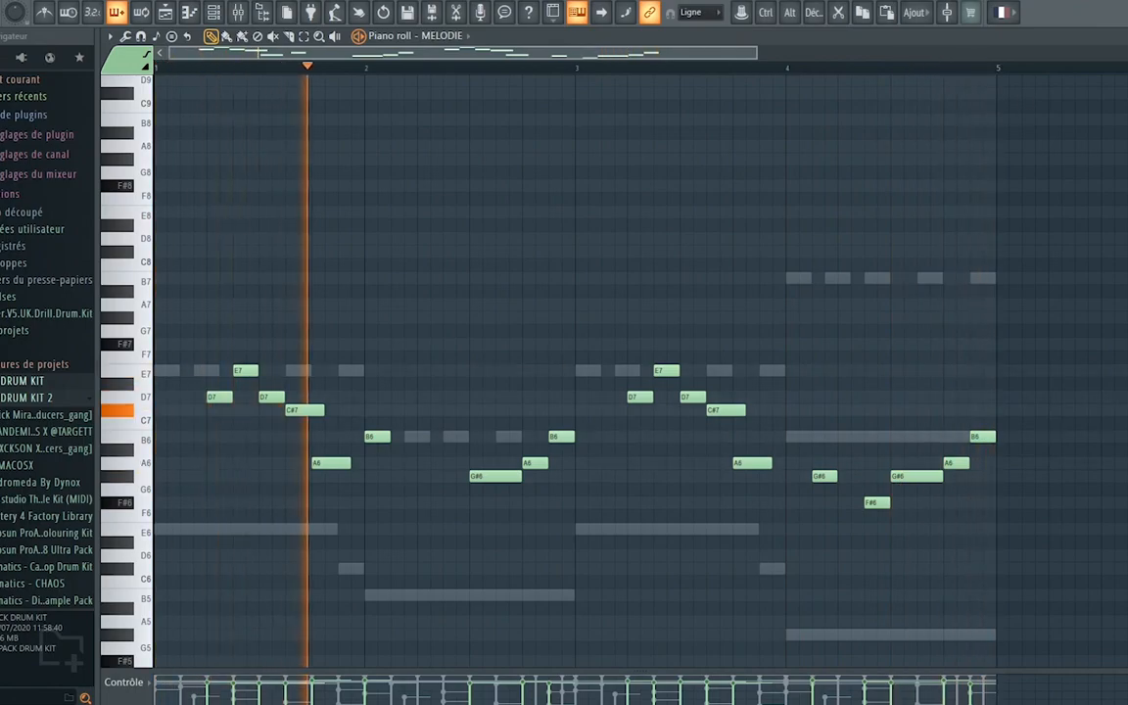
pyautogui.press('F7')
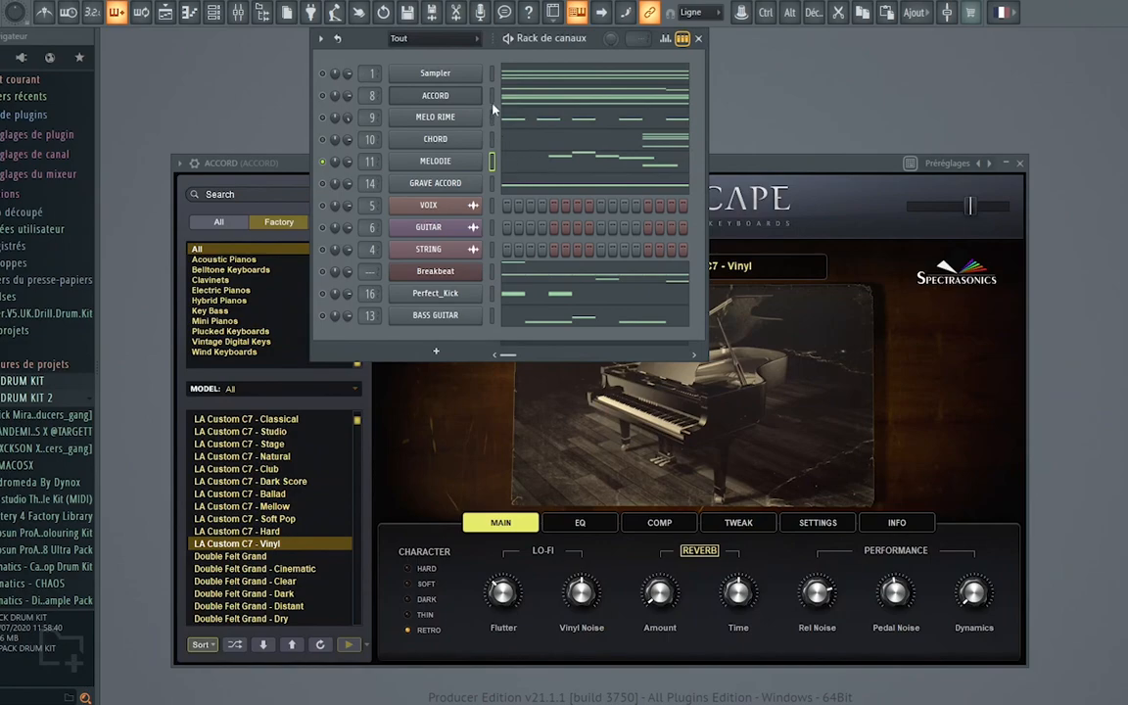
# Step: Examine the ACCORD channel's chord notes in the piano roll again and return to the channel rack
pyautogui.click(522, 98)
pyautogui.scroll(-5, 474, 364)
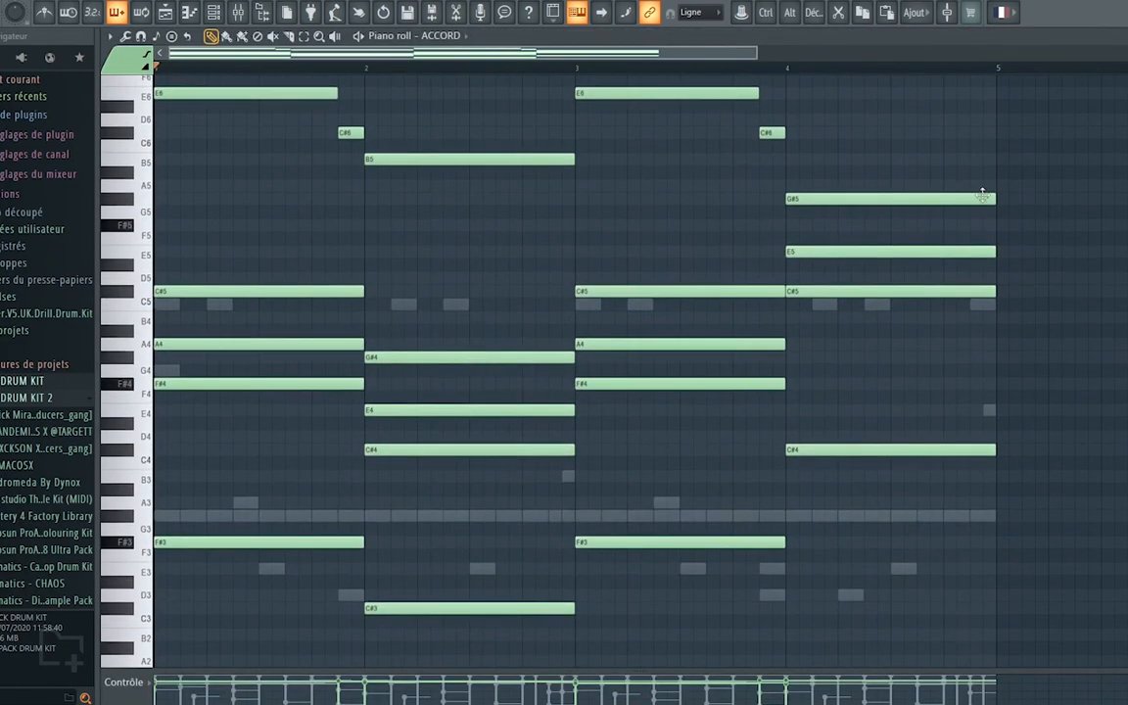
pyautogui.press('Escape')
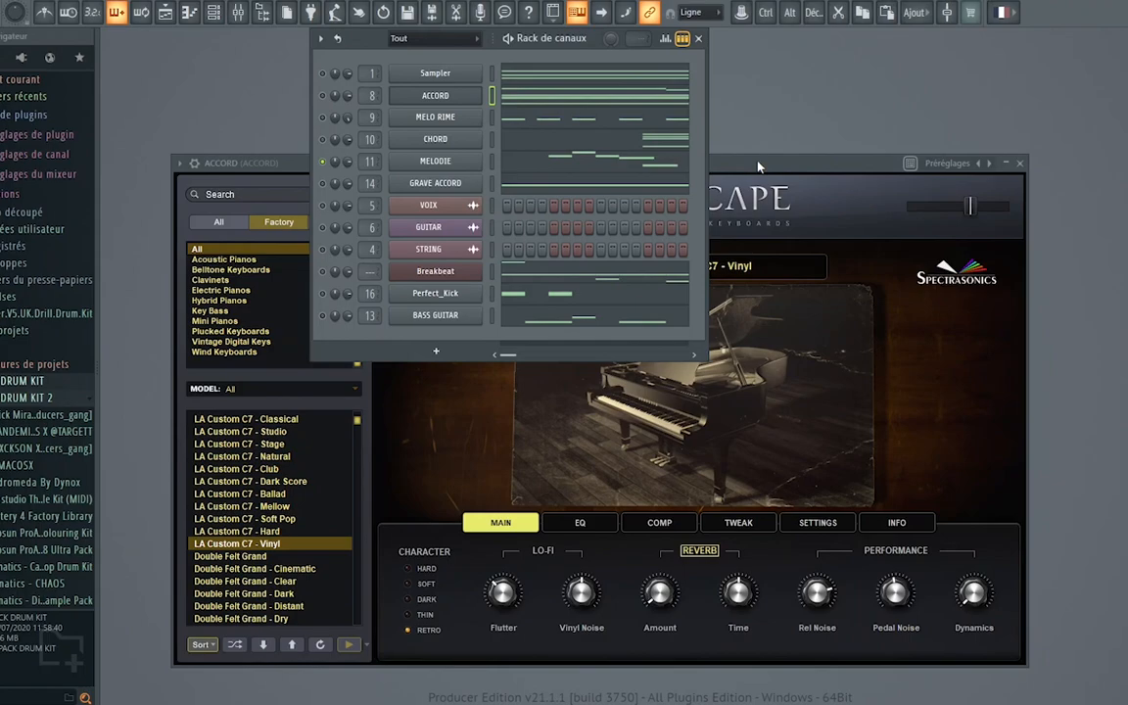
pyautogui.click(544, 95)
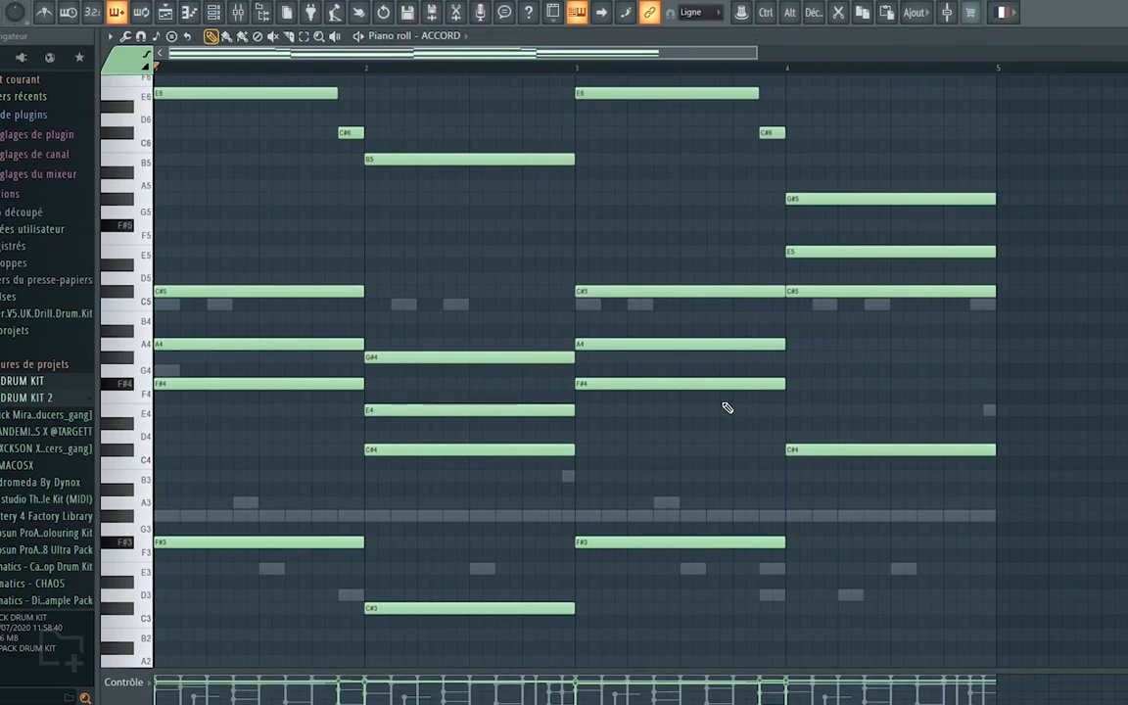
pyautogui.click(1124, 36)
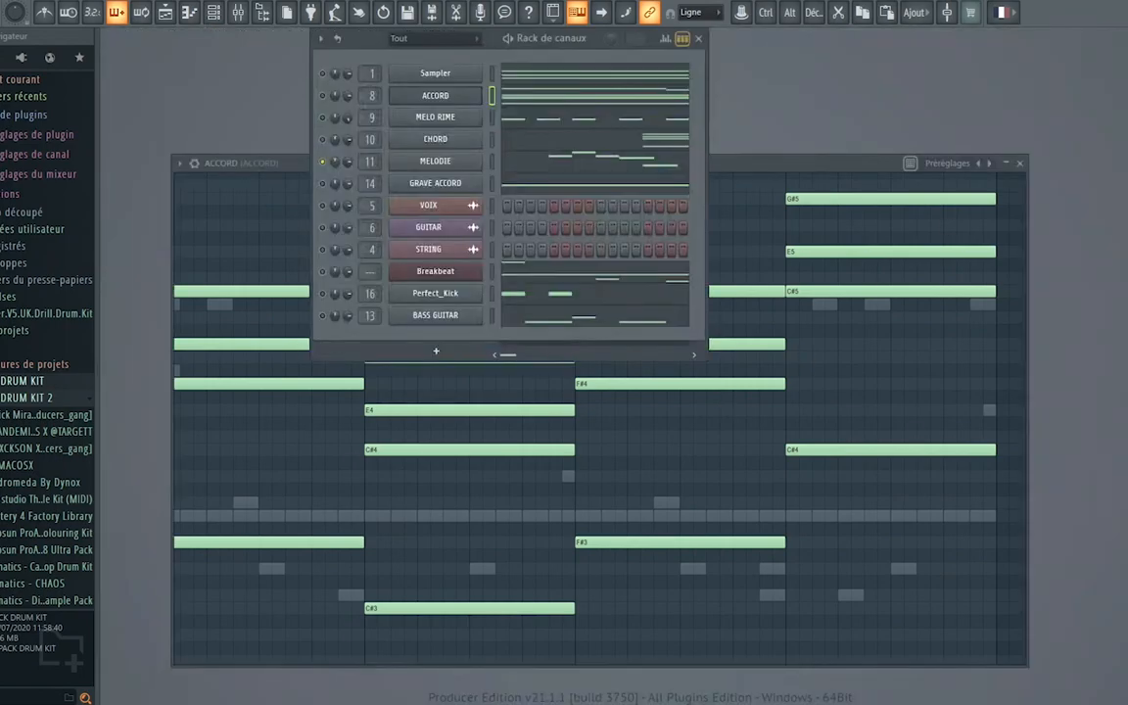
# Step: Solo the BASS GUITAR channel and play back its bass line in the piano roll
pyautogui.rightClick(326, 317)
pyautogui.click(338, 325)
pyautogui.click(554, 327)
pyautogui.press('space')
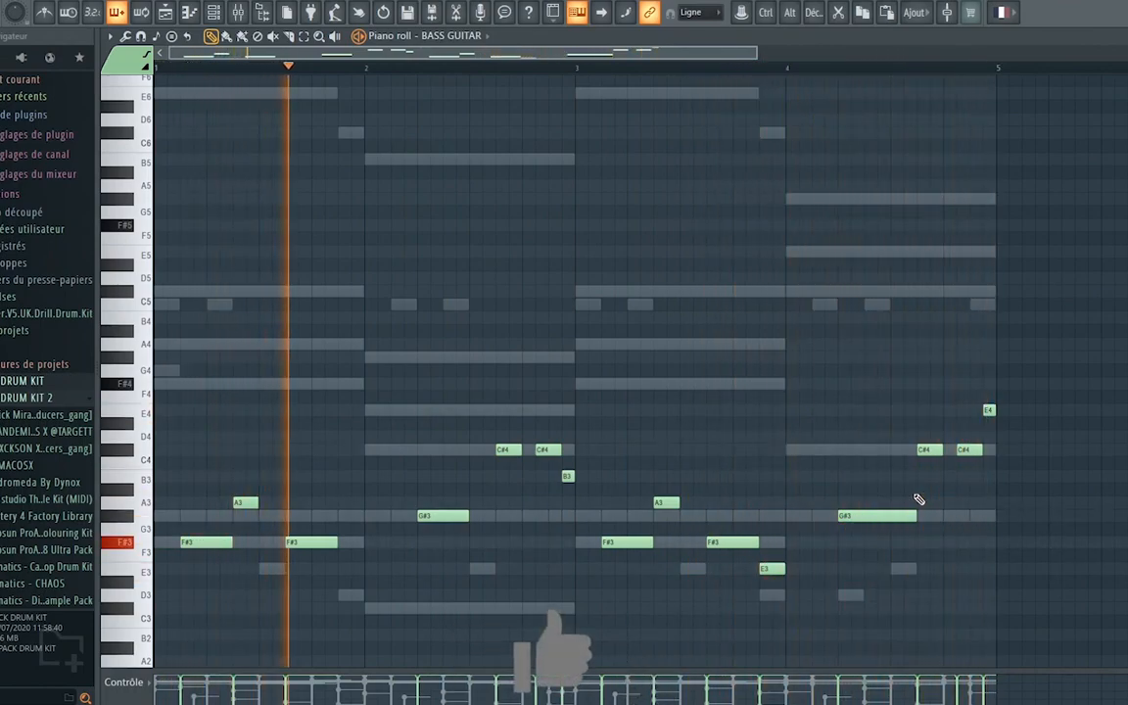
pyautogui.press('space')
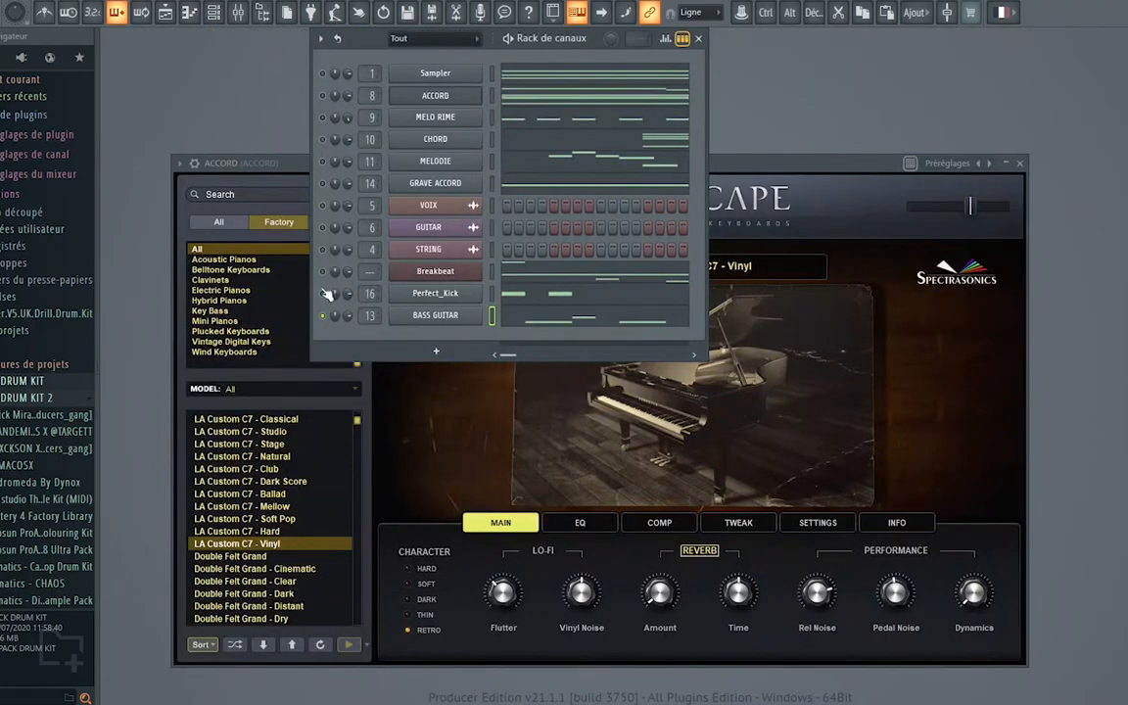
# Step: Replace the ACCORD Keyscape window with the Breakbeat channel's FPC plugin and show the mixer
pyautogui.click(404, 271)
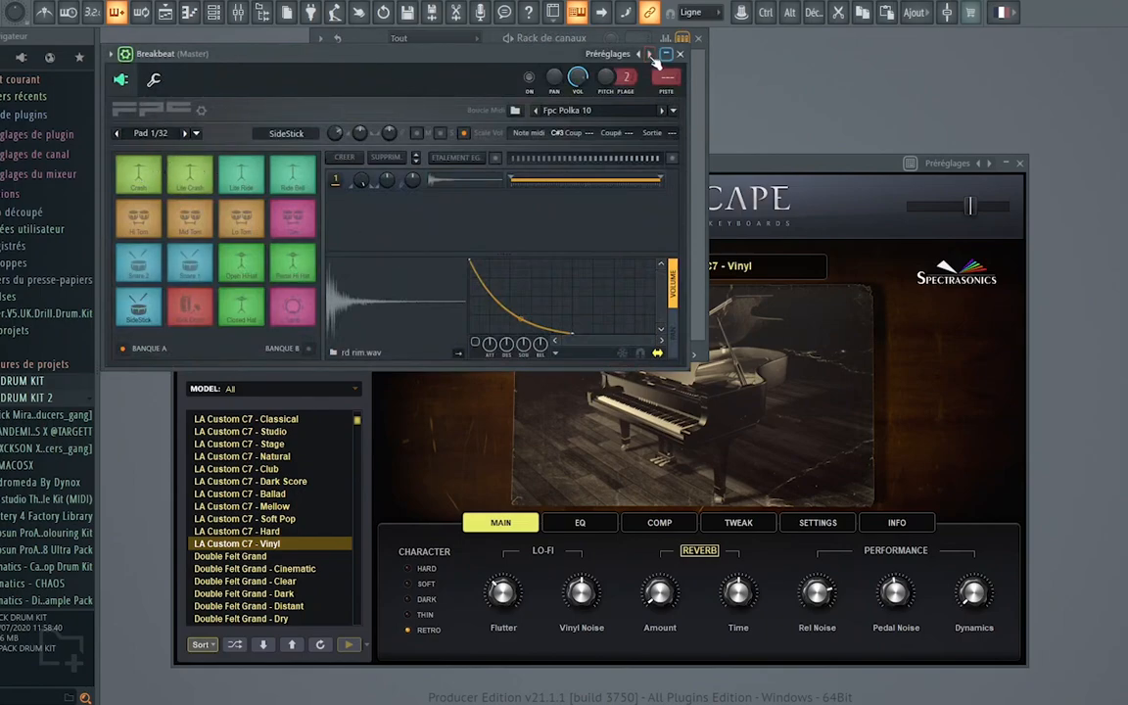
pyautogui.click(1020, 163)
pyautogui.moveTo(335, 62); pyautogui.dragTo(407, 238)
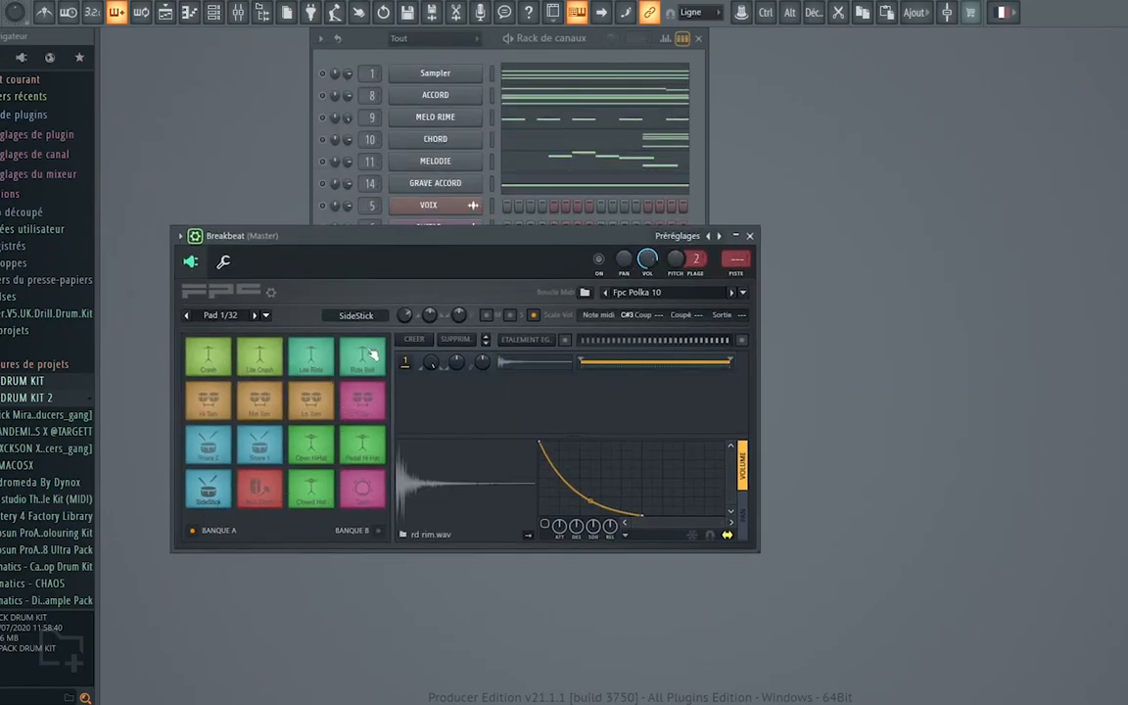
pyautogui.click(238, 13)
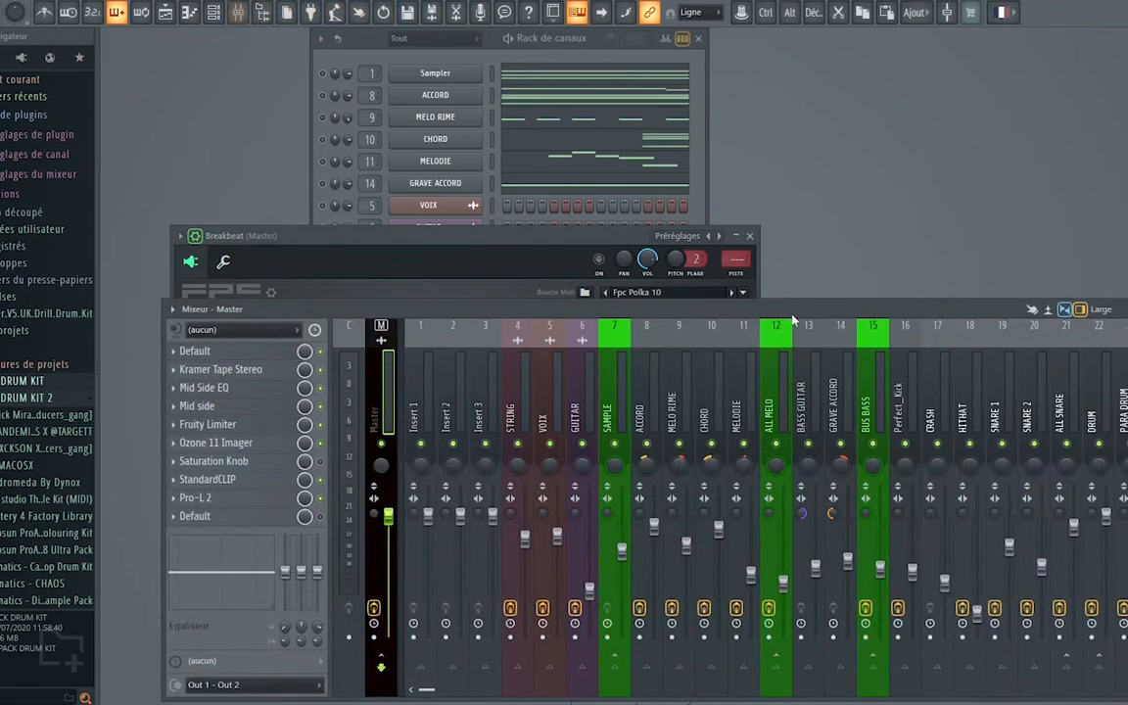
# Step: Examine the drum tracks in the mixer, including SNARE 1, alongside the Breakbeat channel's FPC pads
pyautogui.scroll(-3, 875, 370)
pyautogui.click(701, 423)
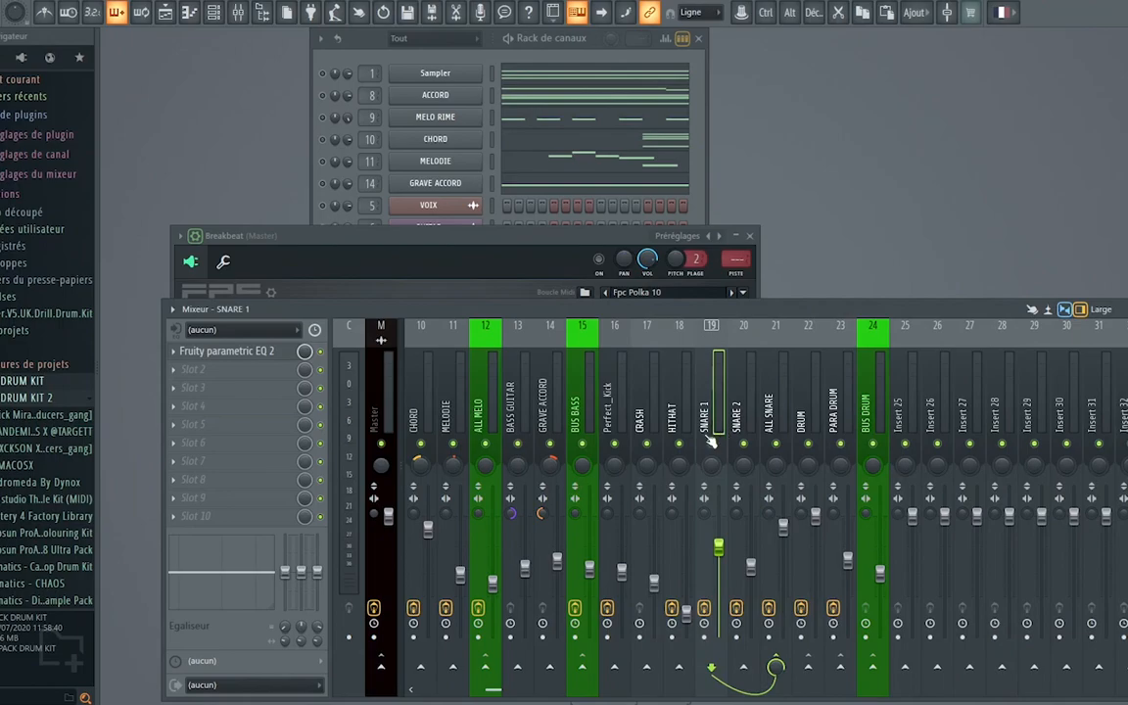
pyautogui.moveTo(534, 235); pyautogui.dragTo(534, 144)
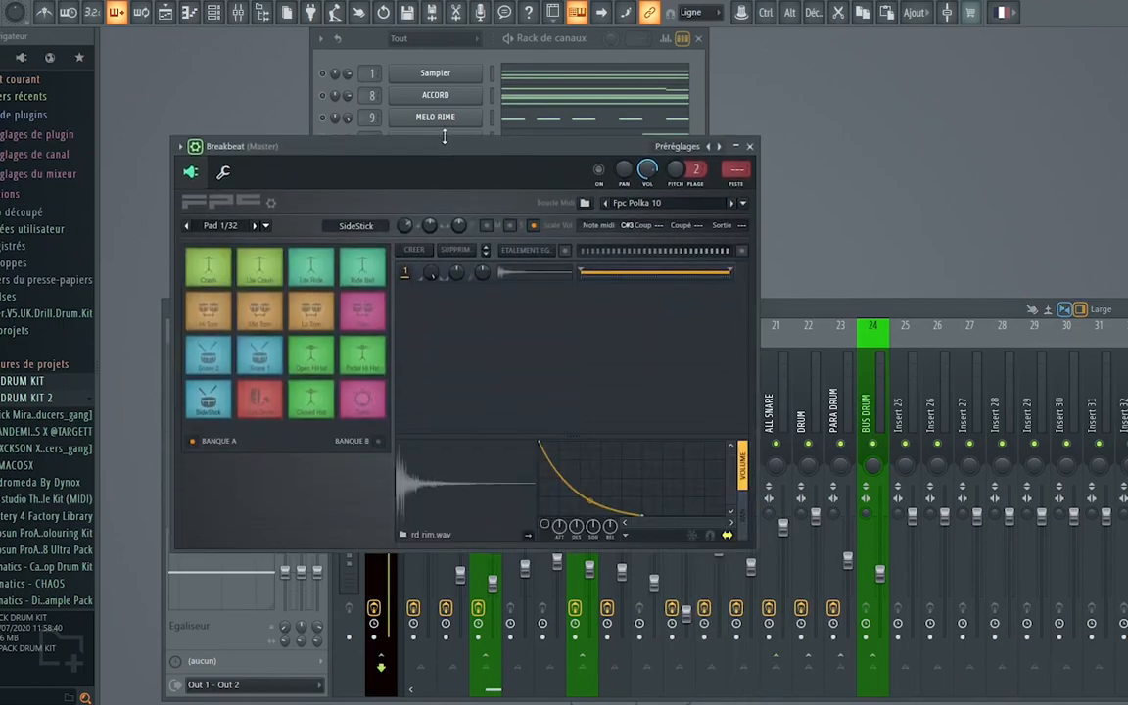
pyautogui.click(849, 308)
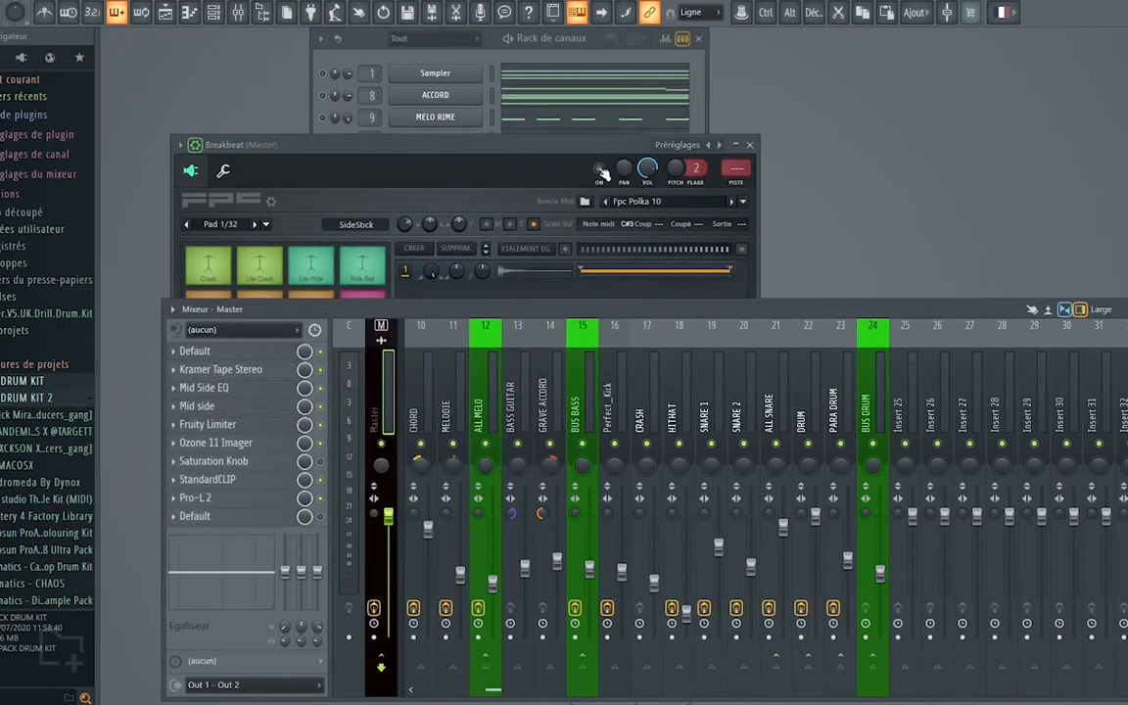
# Step: Audition the Clav pad in the Breakbeat FPC plugin and close the plugin window
pyautogui.moveTo(571, 149); pyautogui.dragTo(574, 59)
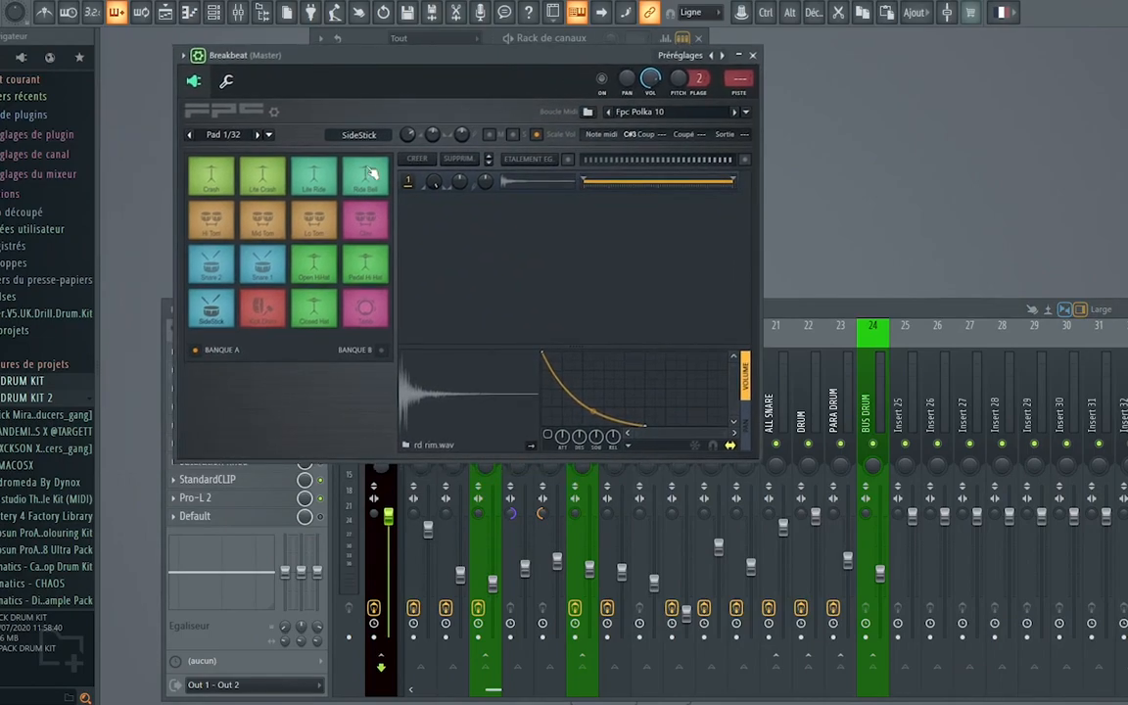
pyautogui.click(372, 232)
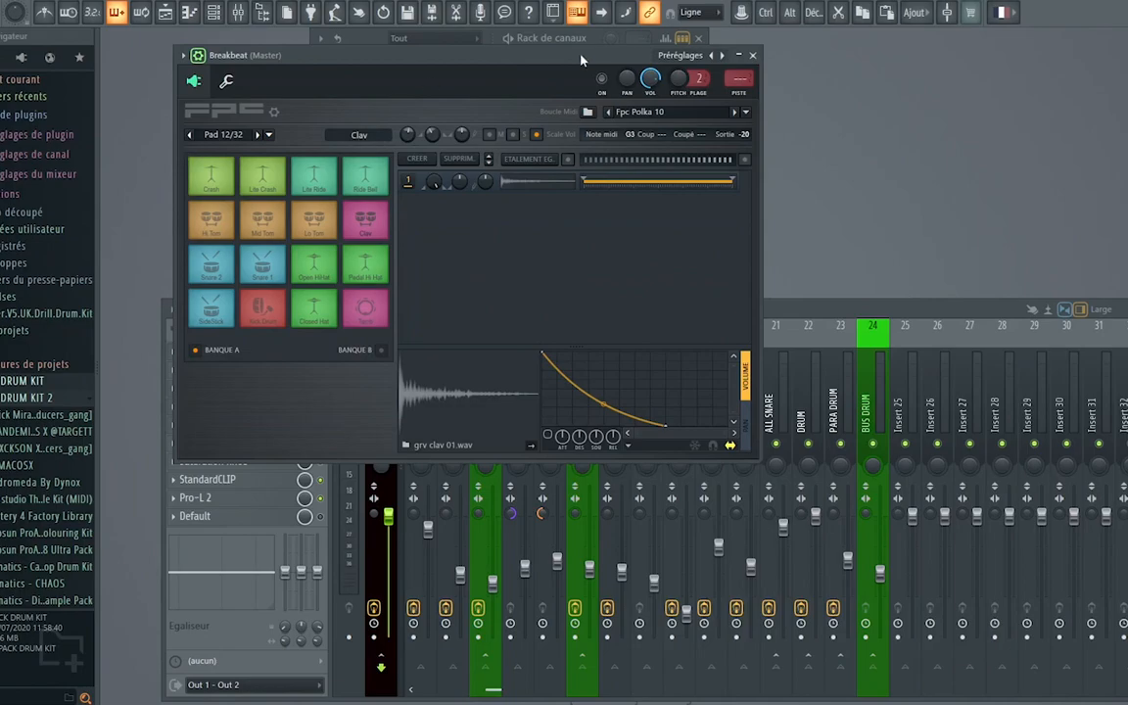
pyautogui.click(752, 56)
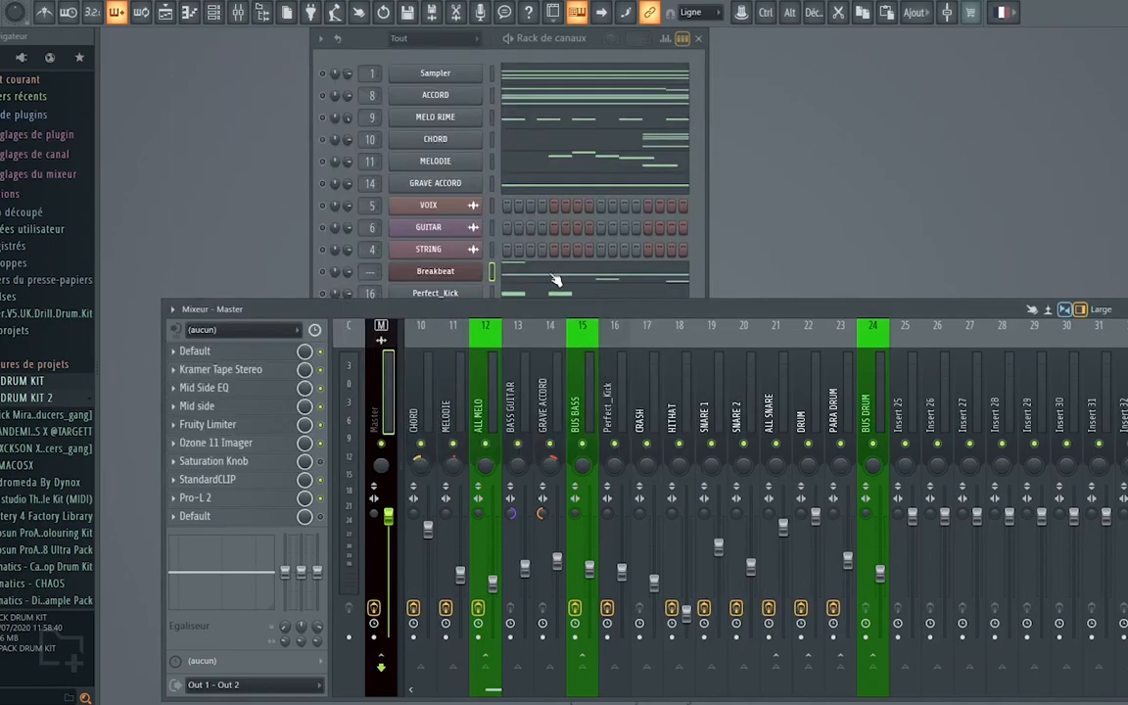
# Step: Solo the Breakbeat channel and play back its hi-hat, snare and crash notes in the piano roll
pyautogui.click(505, 271)
pyautogui.scroll(-5, 517, 407)
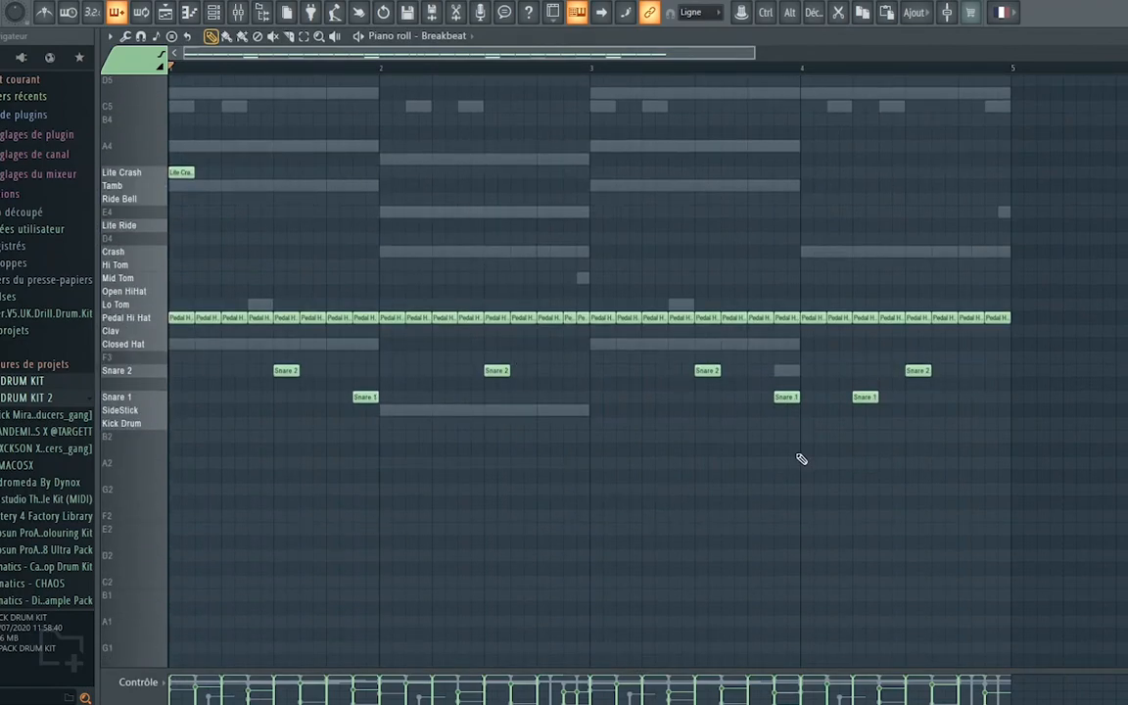
pyautogui.press('space')
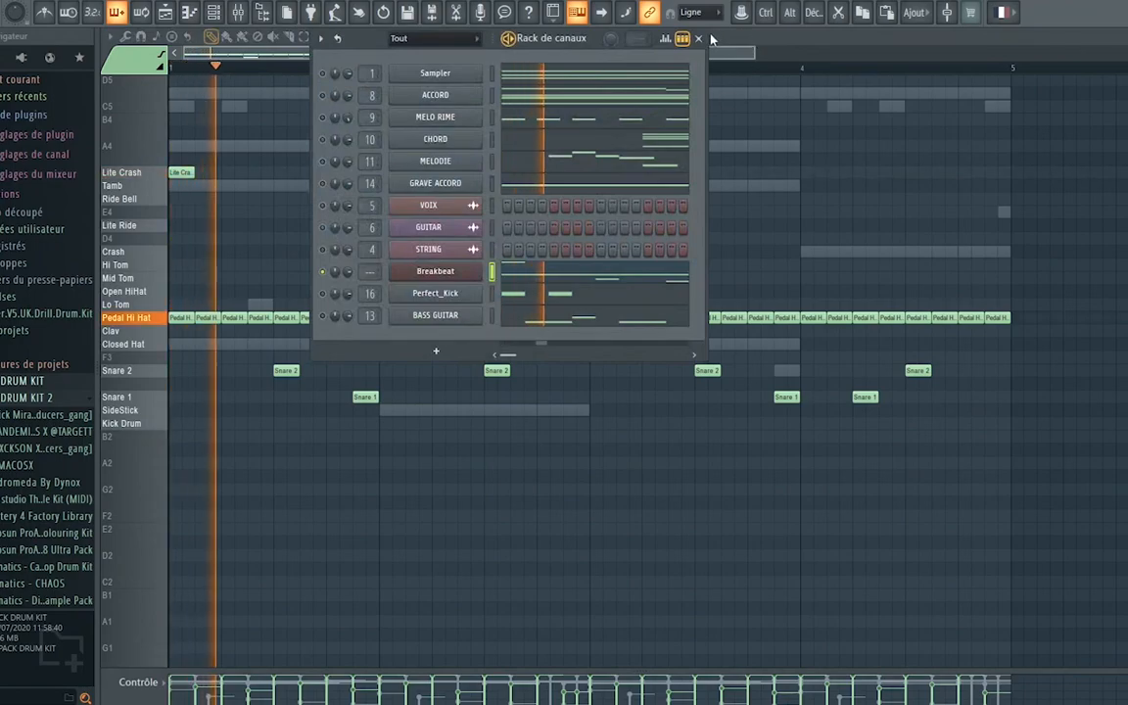
pyautogui.click(702, 40)
pyautogui.scroll(2, 742, 341)
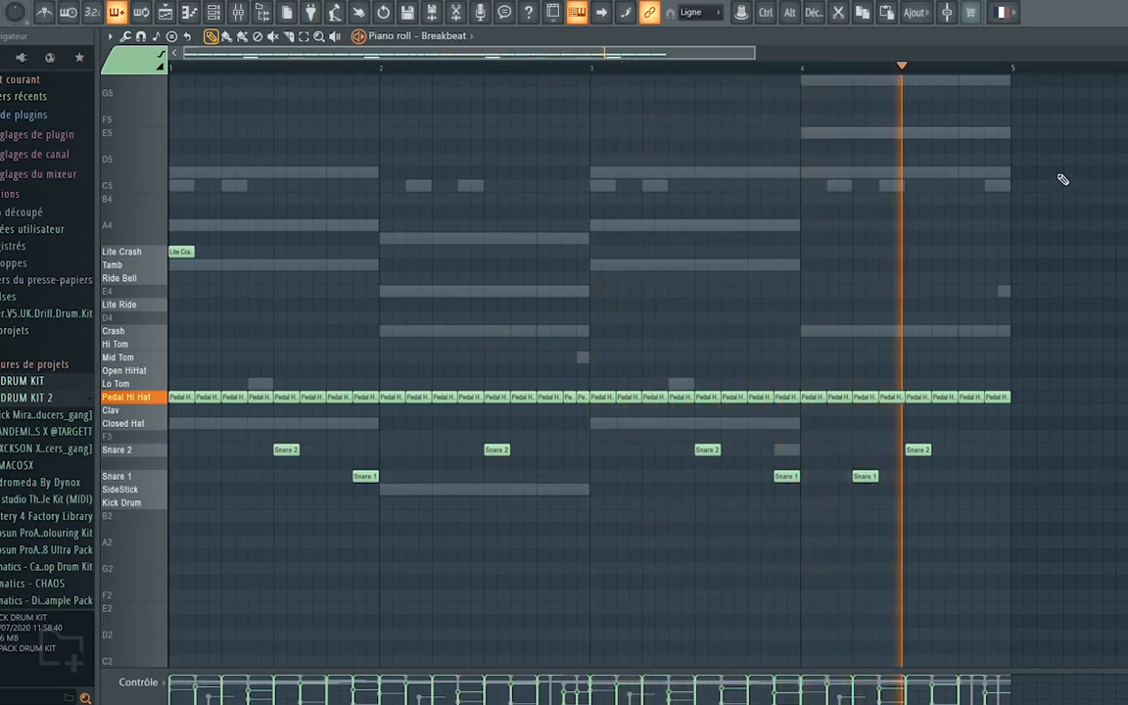
pyautogui.press('space')
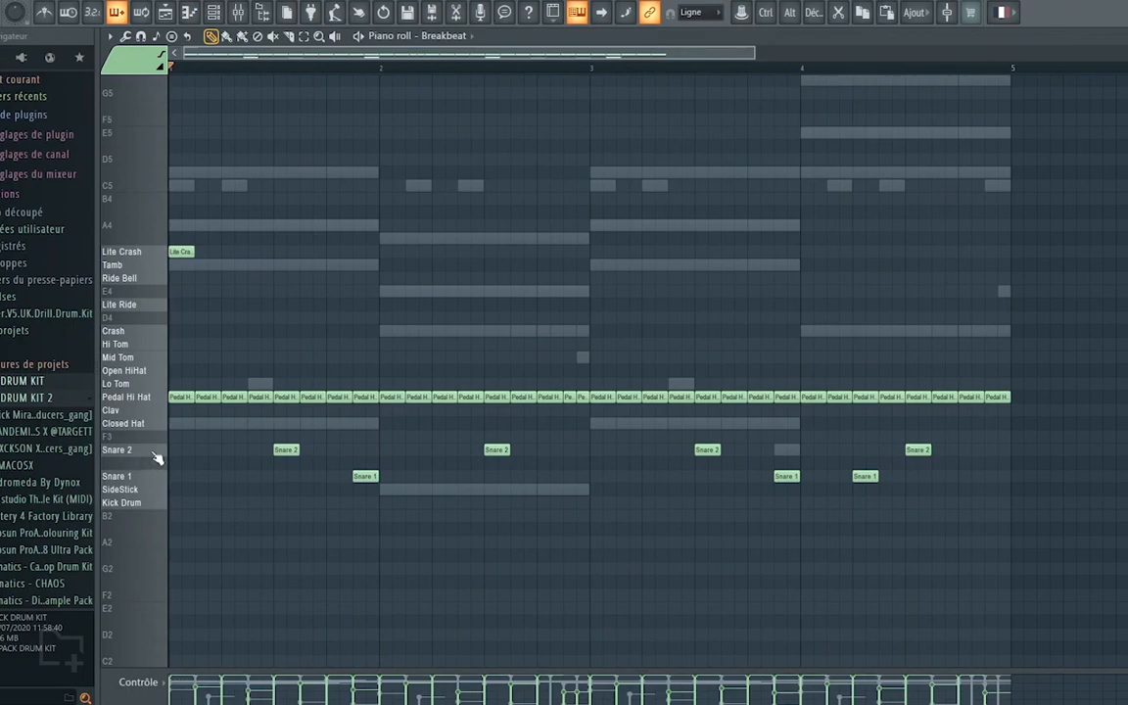
# Step: Solo the Perfect_Kick channel, play back its kick notes in the piano roll, and open the BASS GUITAR notes
pyautogui.press('F9')
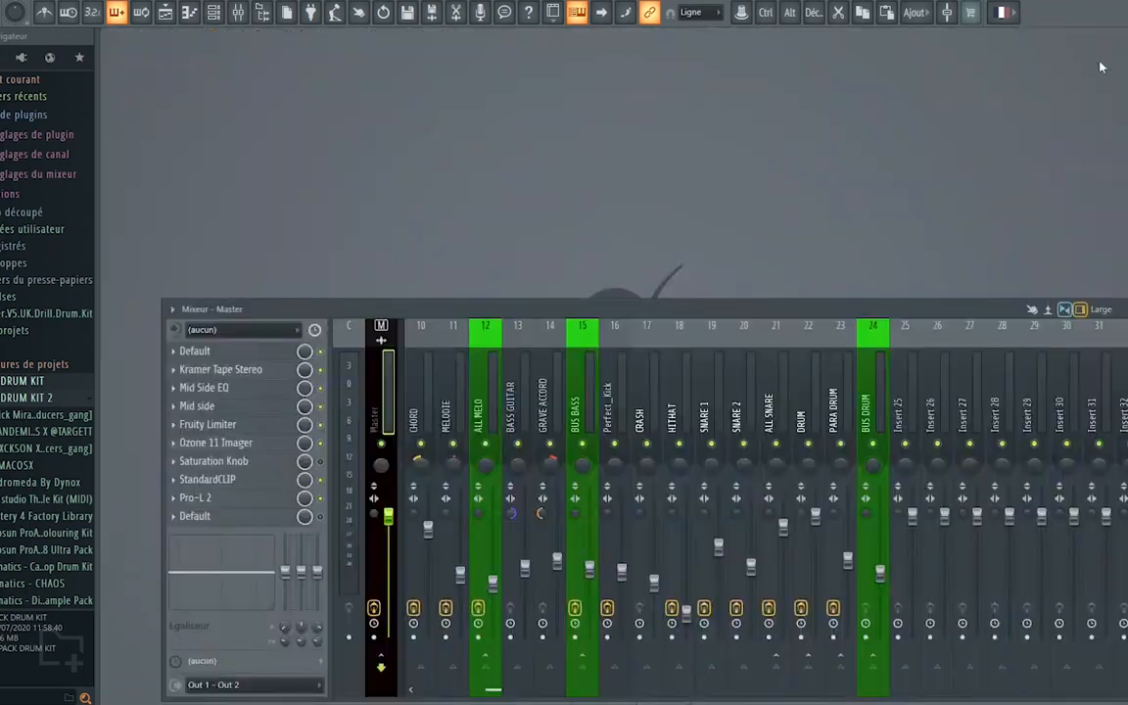
pyautogui.click(214, 12)
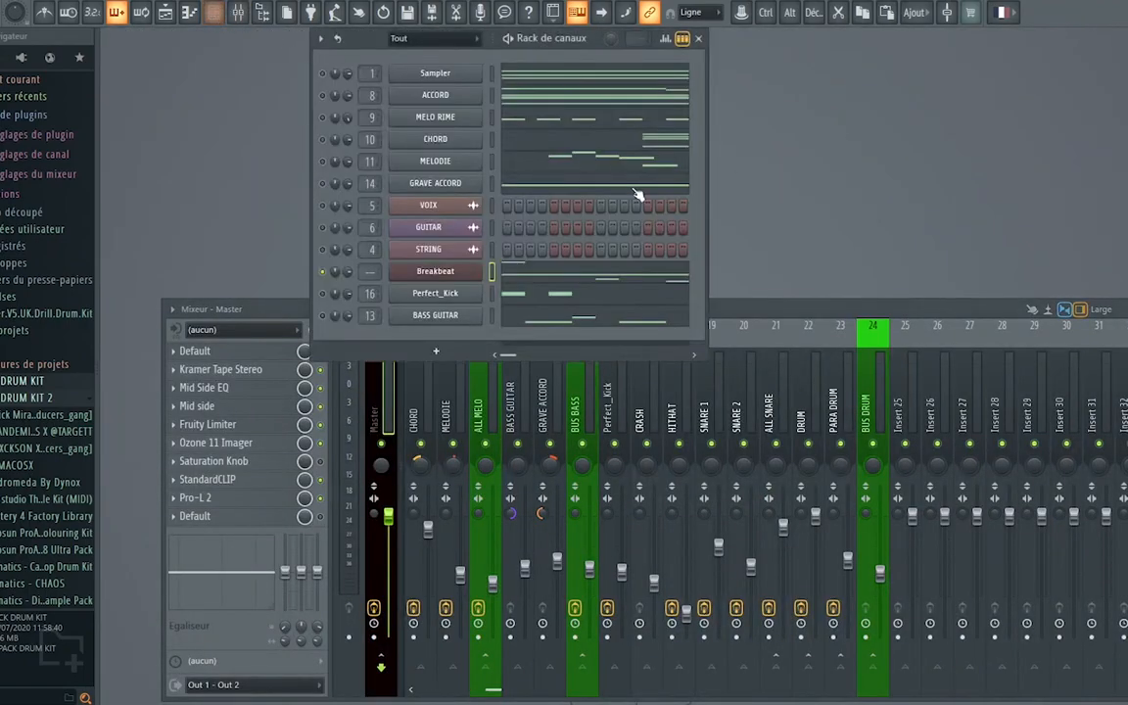
pyautogui.rightClick(325, 294)
pyautogui.click(338, 297)
pyautogui.click(530, 295)
pyautogui.press('space')
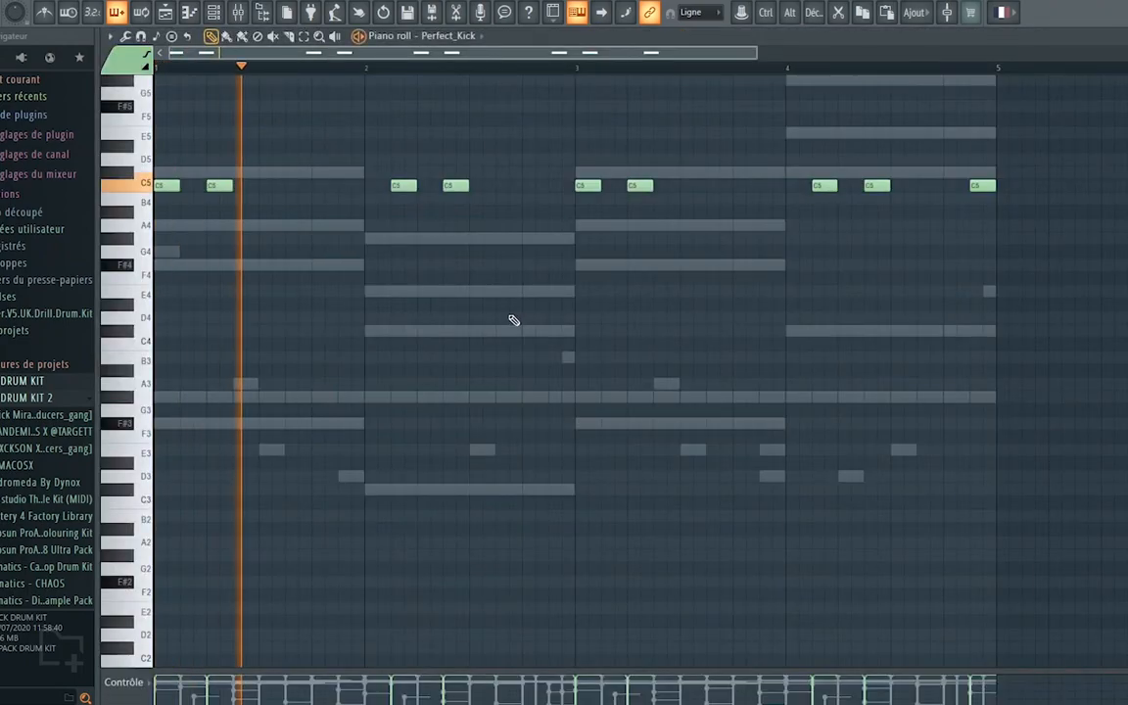
pyautogui.scroll(4, 513, 320)
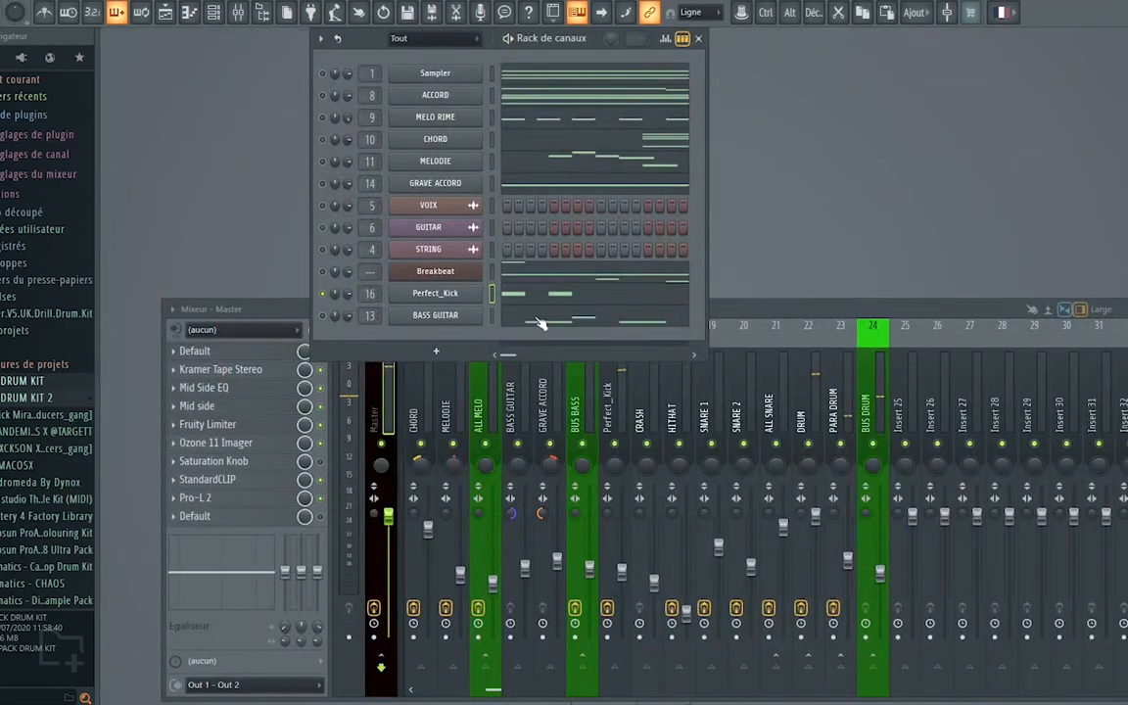
pyautogui.click(540, 323)
# Step: Solo the VOIX track in the playlist and play it back with the mixer shown
pyautogui.click(165, 13)
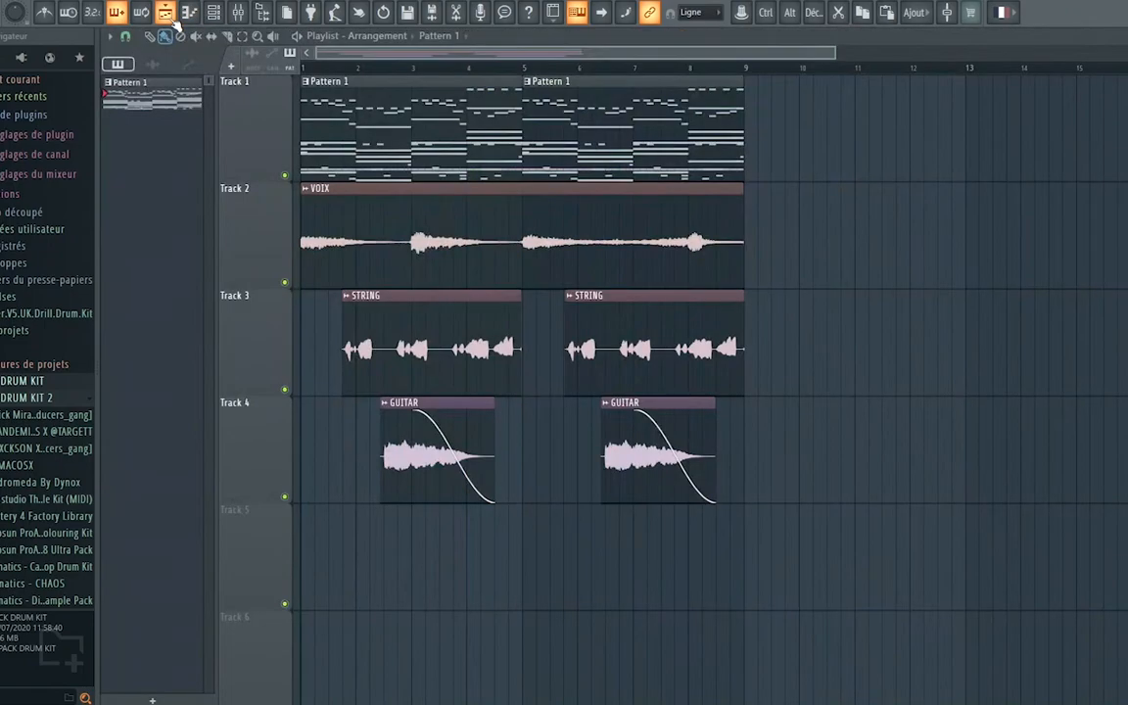
pyautogui.rightClick(283, 283)
pyautogui.click(238, 13)
pyautogui.press('space')
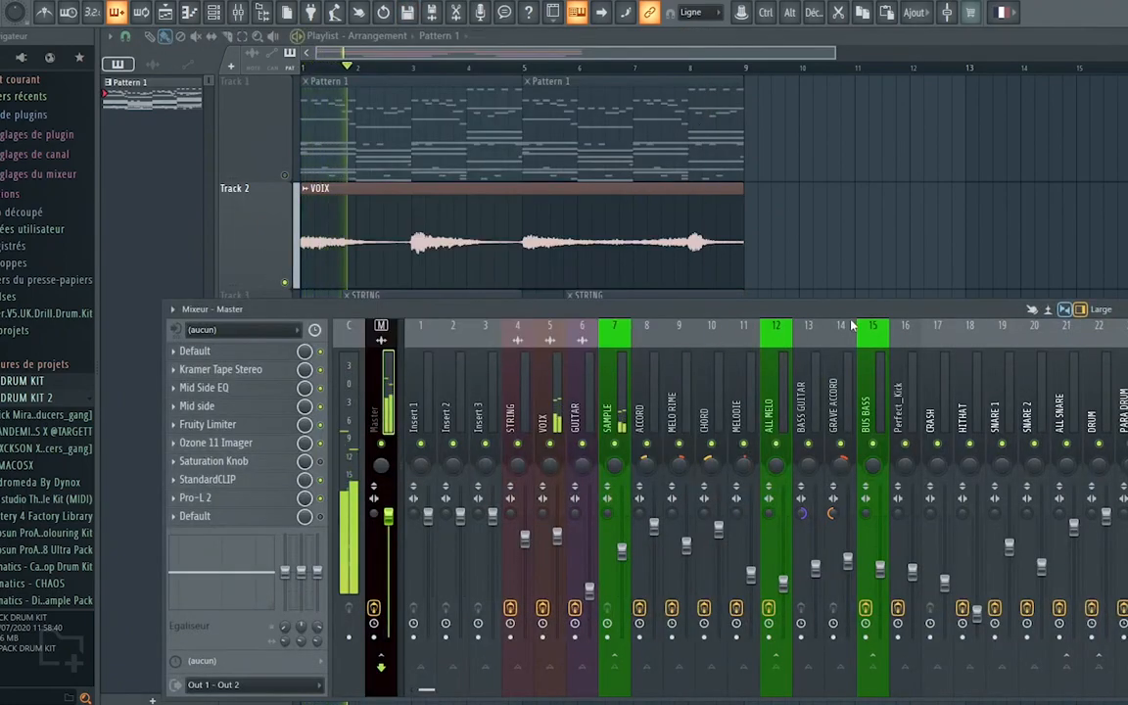
pyautogui.scroll(-3, 845, 264)
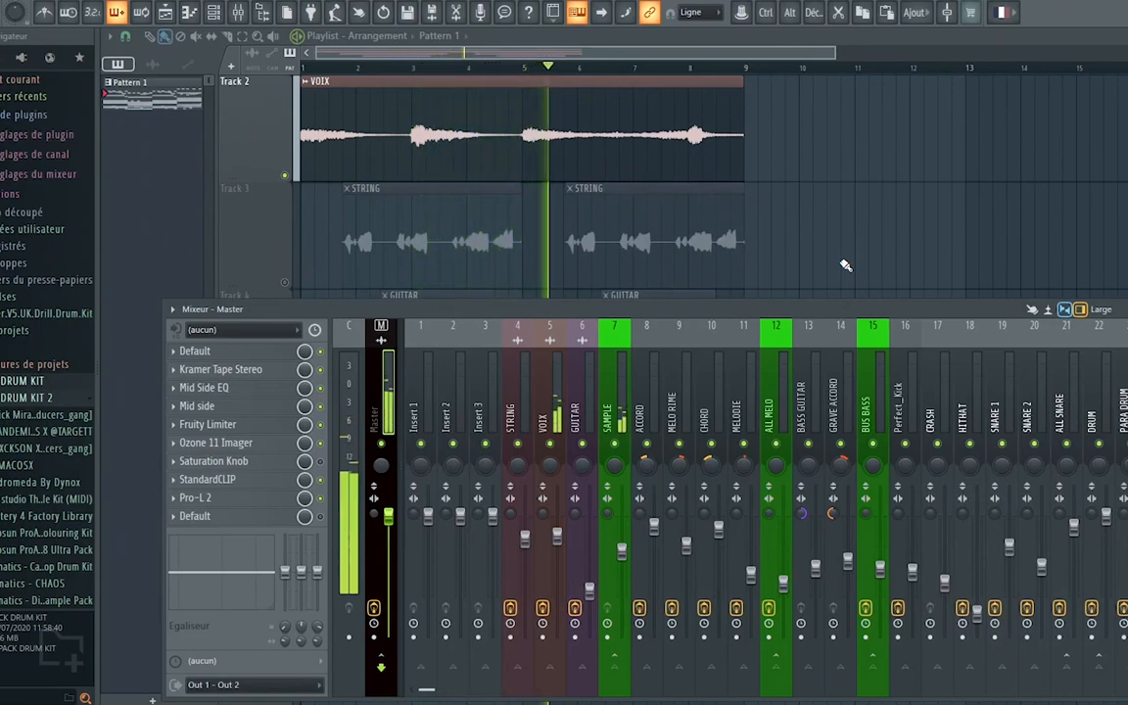
pyautogui.press('space')
# Step: Solo the STRING track and the GUITAR track one after the other in the playlist and play back the samples
pyautogui.press('F9')
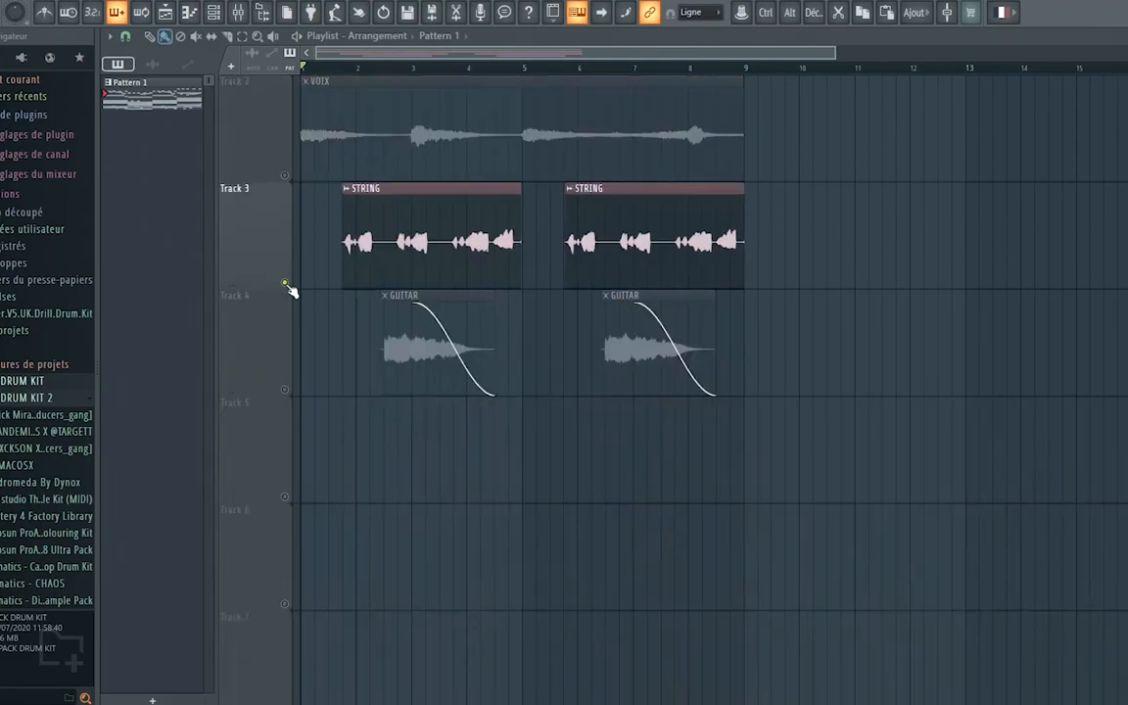
pyautogui.press('space')
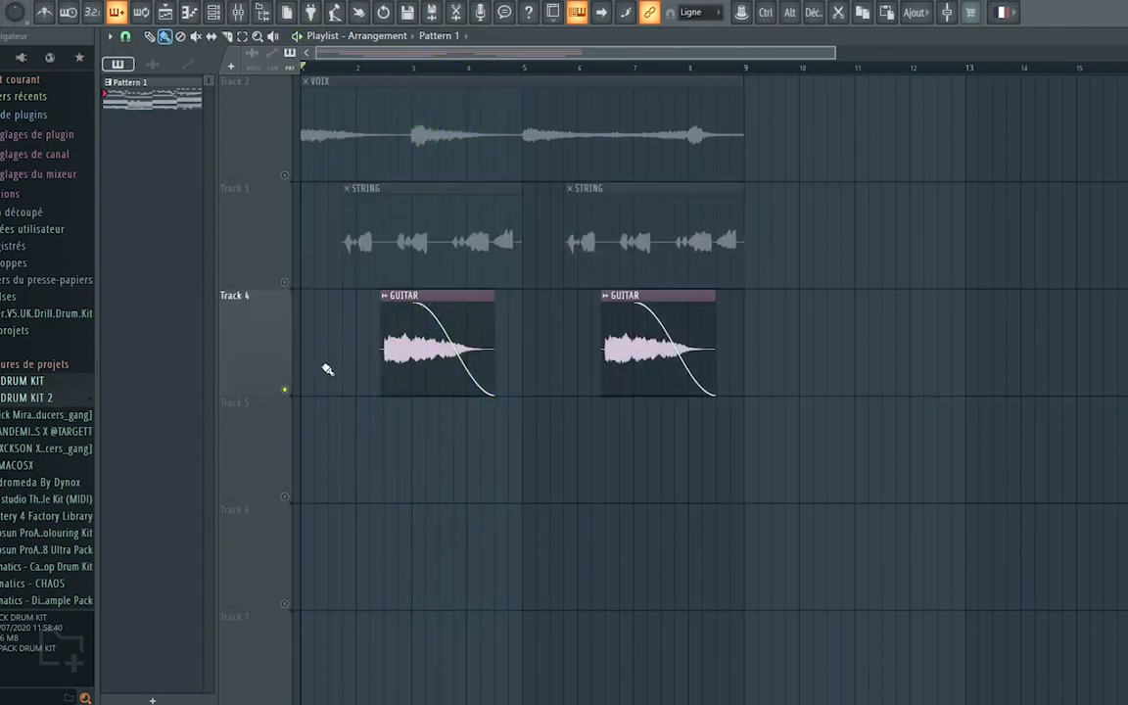
pyautogui.press('space')
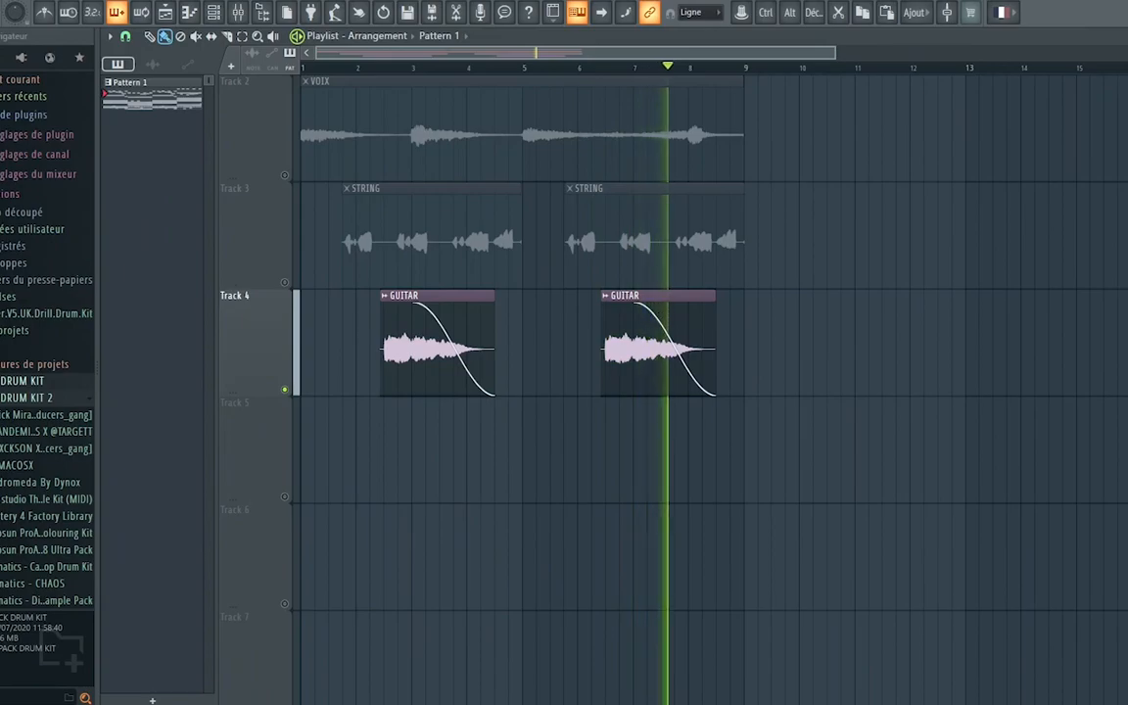
pyautogui.click(1127, 37)
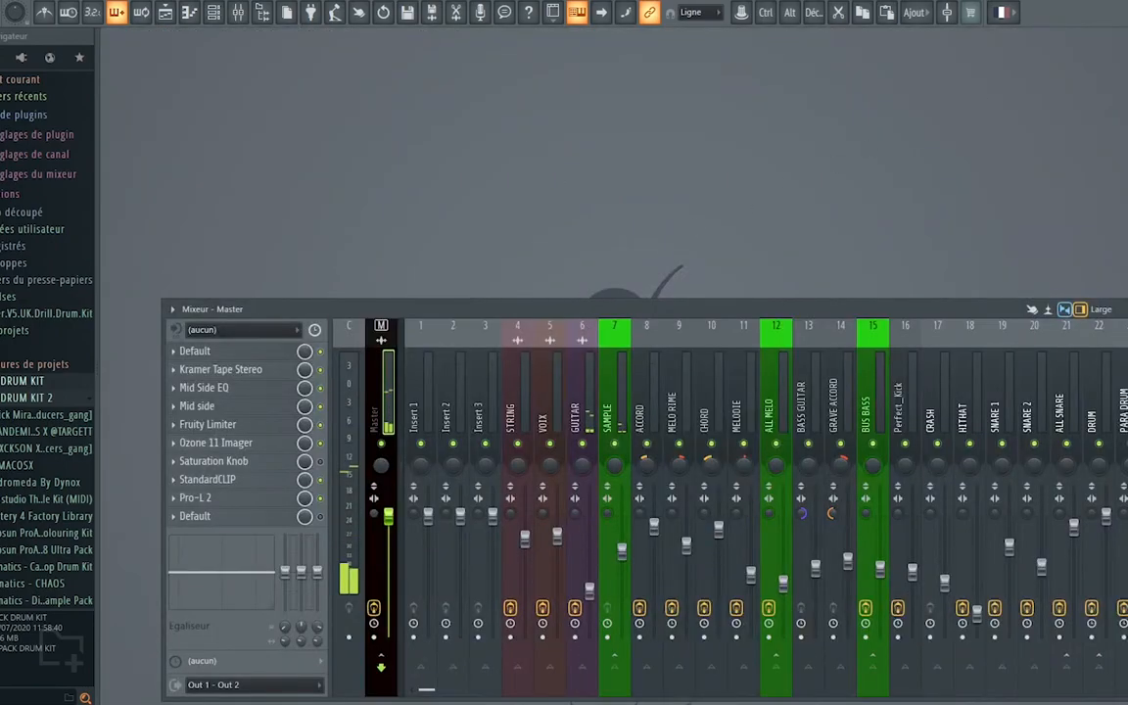
# Step: Enable the Breakbeat, Perfect_Kick and BASS GUITAR channels in the channel rack and play the drums and bass together
pyautogui.click(189, 10)
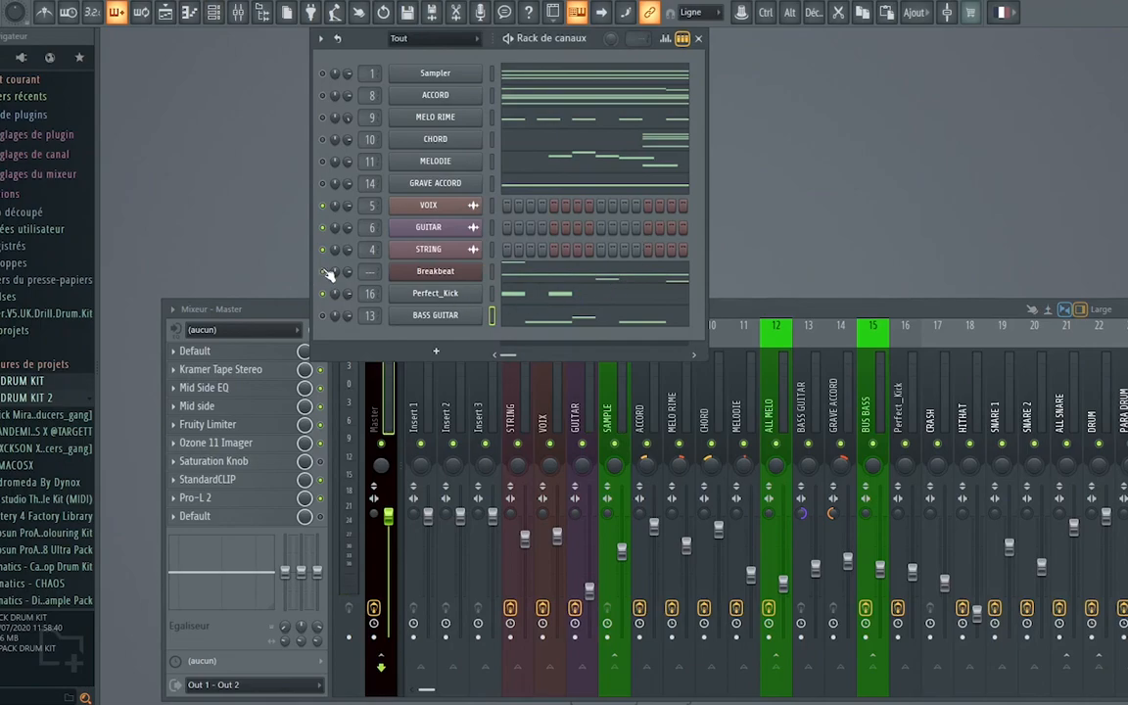
pyautogui.press('space')
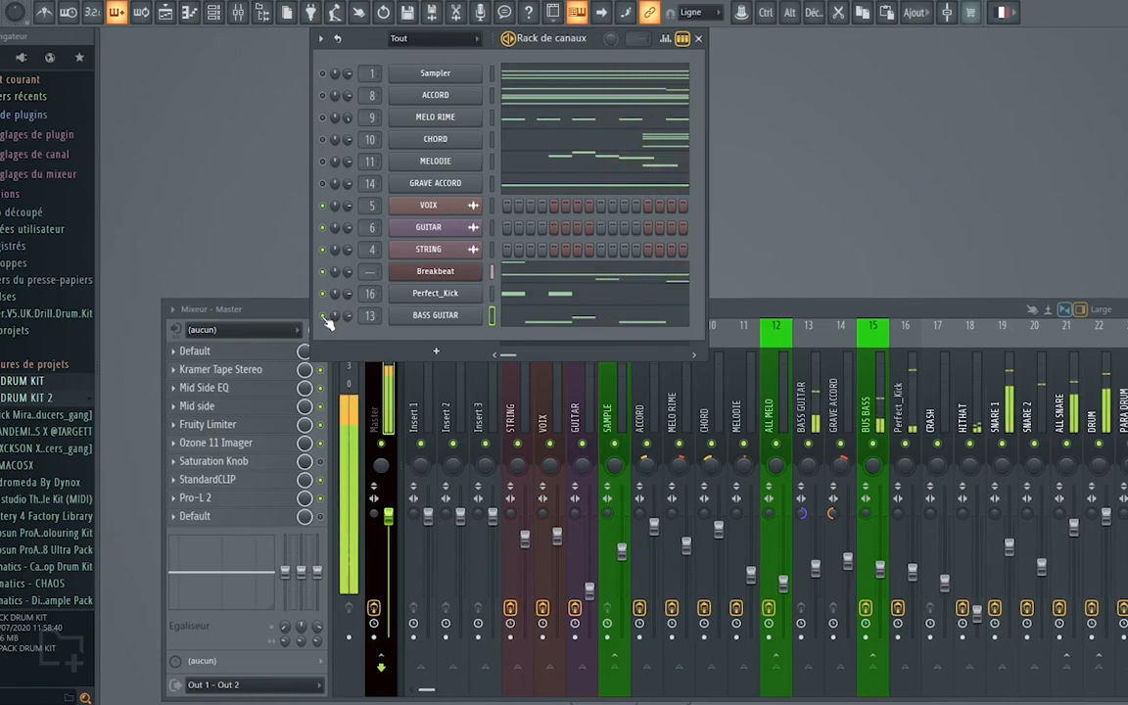
pyautogui.click(699, 39)
# Step: Unmute all channels in the channel rack and return to the playlist
pyautogui.click(167, 14)
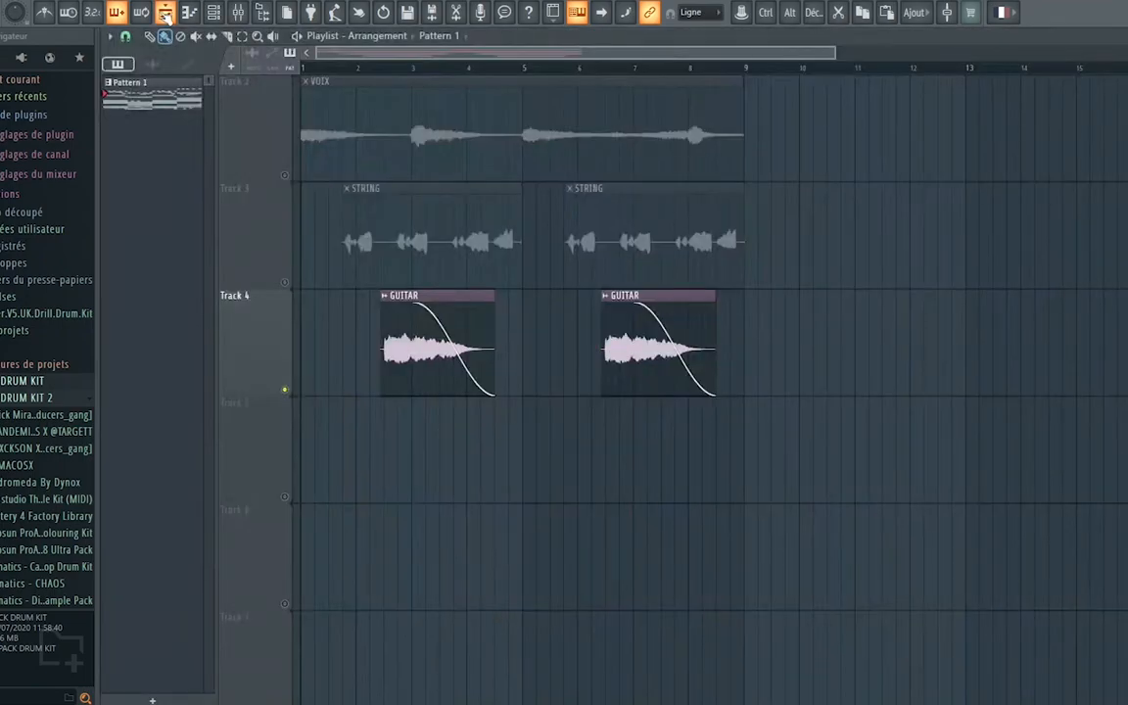
pyautogui.click(217, 11)
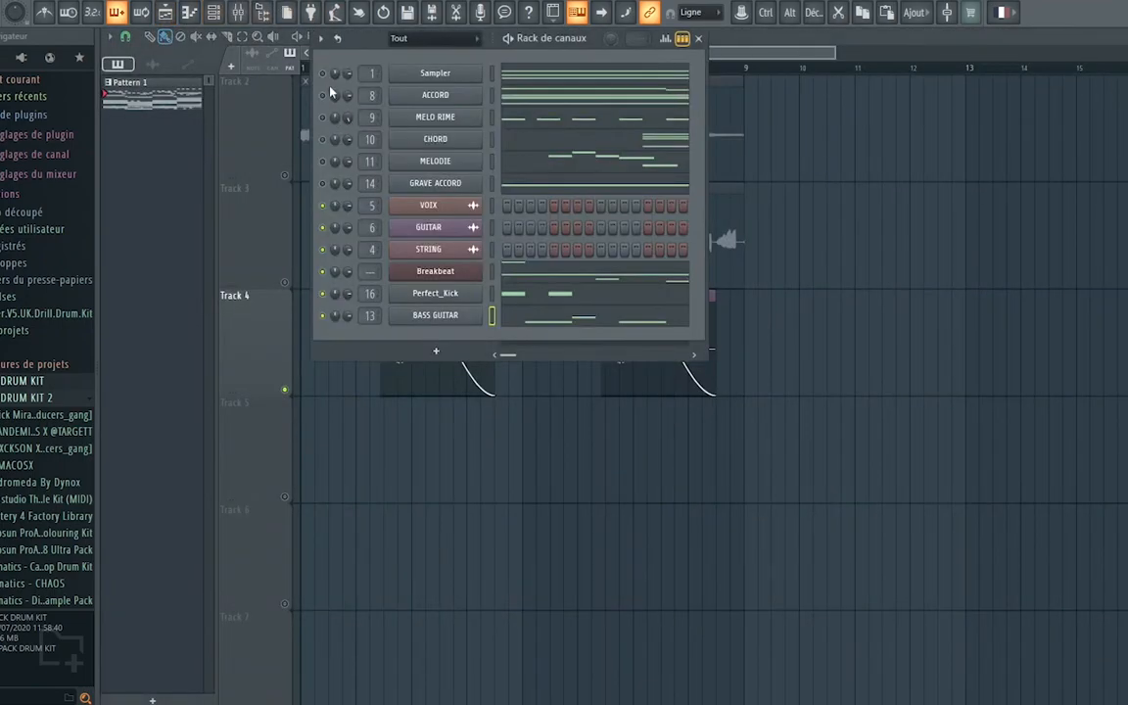
pyautogui.rightClick(325, 75)
pyautogui.click(329, 79)
pyautogui.rightClick(324, 75)
pyautogui.click(333, 79)
pyautogui.click(698, 38)
# Step: Unmute all playlist tracks and play back the full arrangement of Pattern 1, VOIX, STRING and GUITAR
pyautogui.scroll(1, 348, 171)
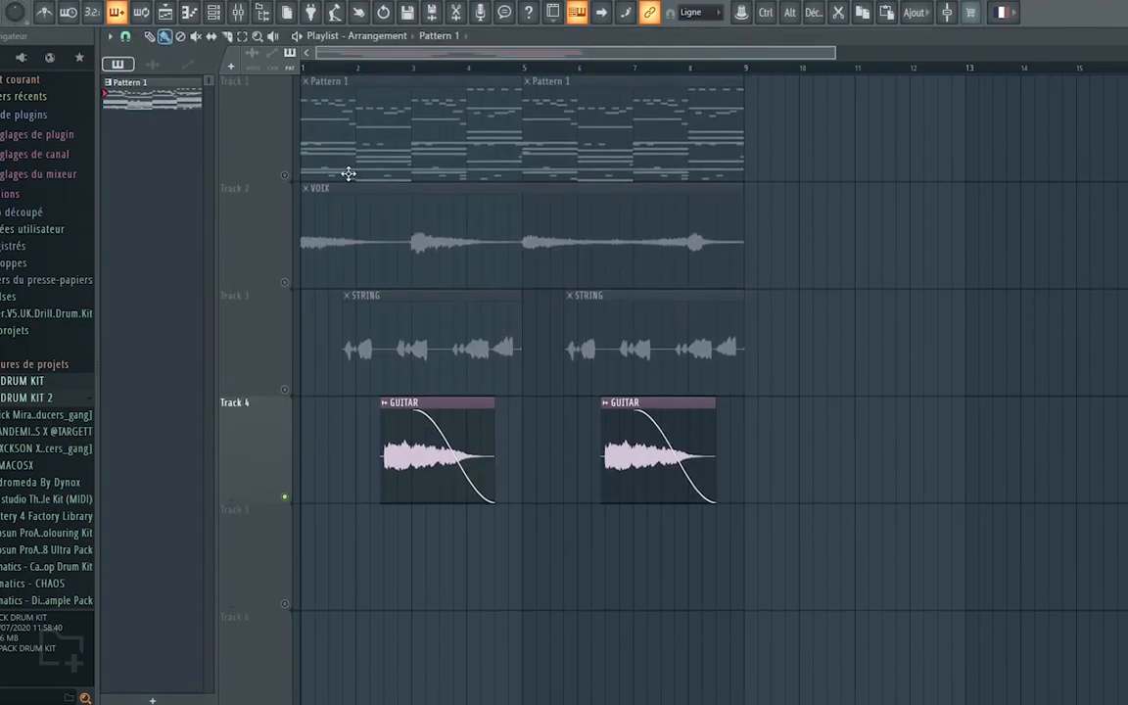
pyautogui.rightClick(290, 176)
pyautogui.rightClick(291, 176)
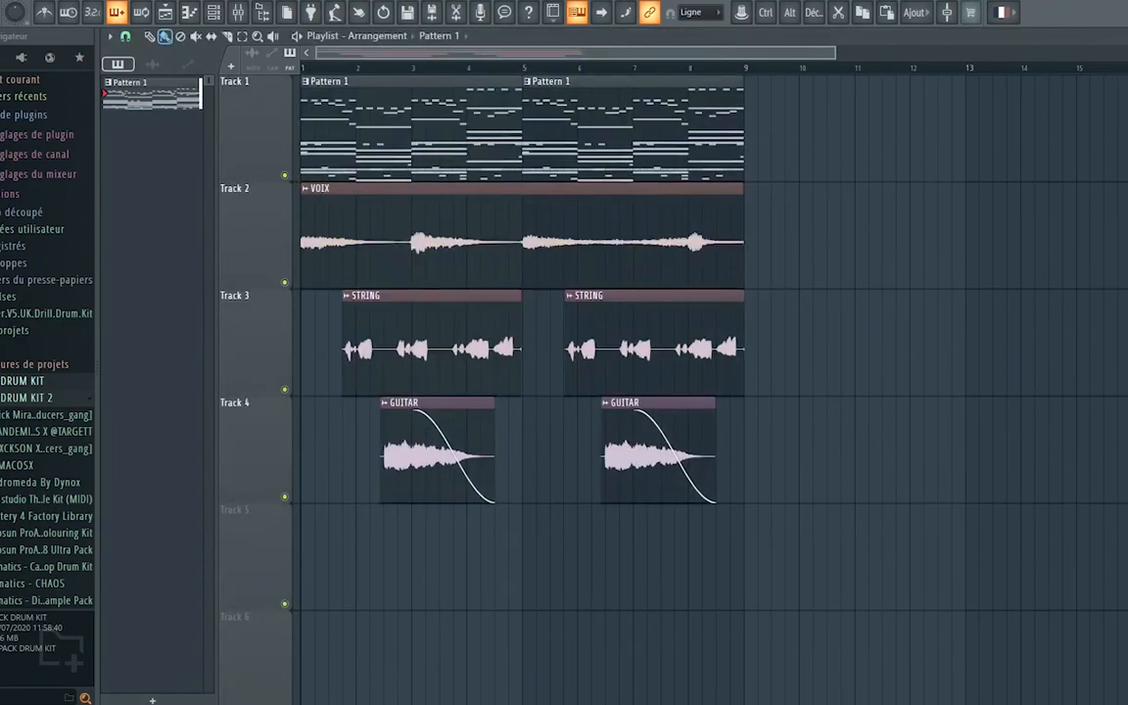
pyautogui.press('space')
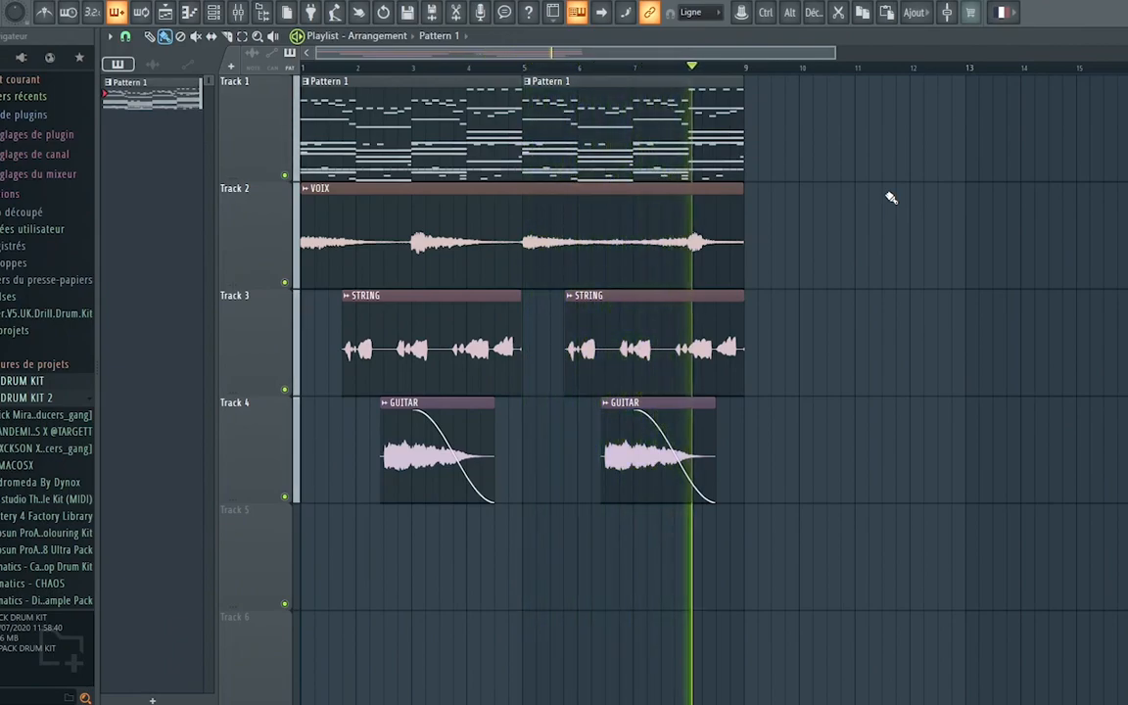
pyautogui.press('space')
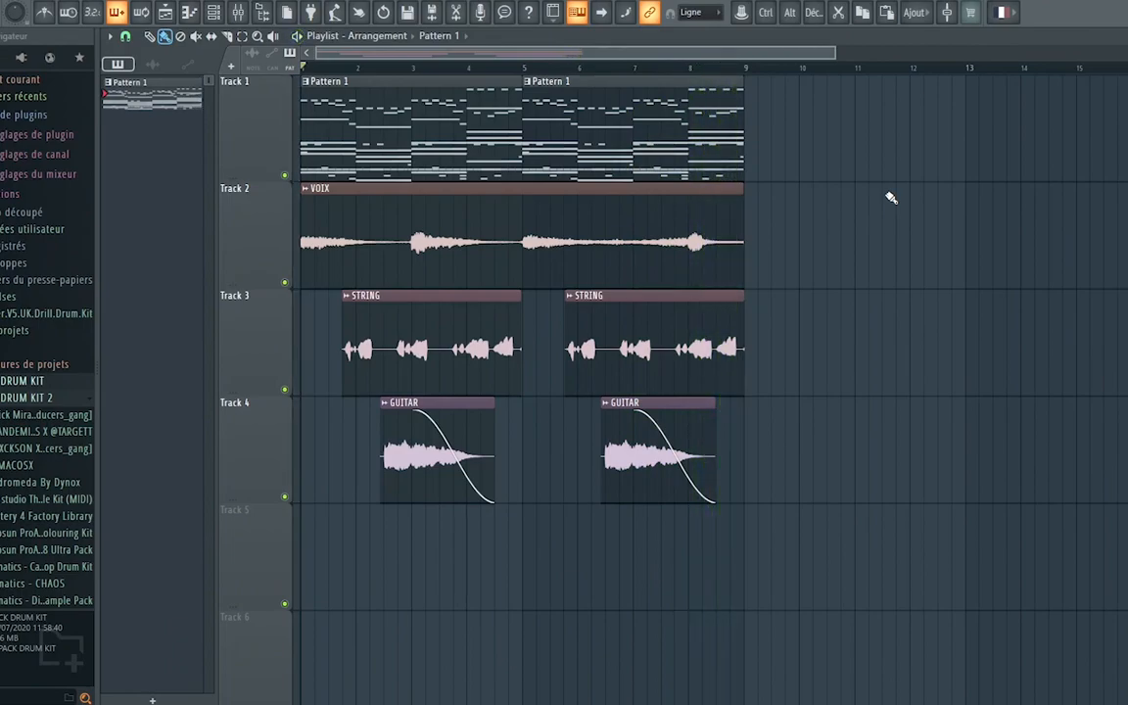